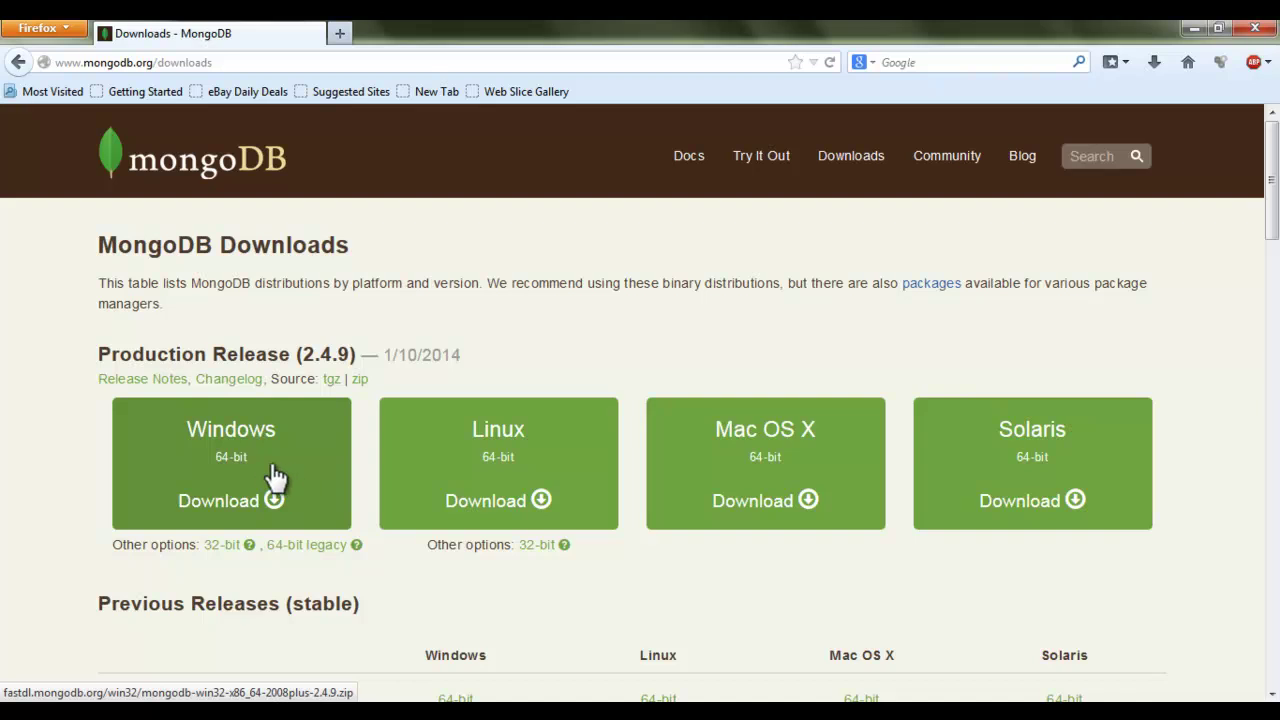
# Request the Windows 64-bit download of MongoDB 2.4.9 and cancel saving the file.
pyautogui.click(275, 478)
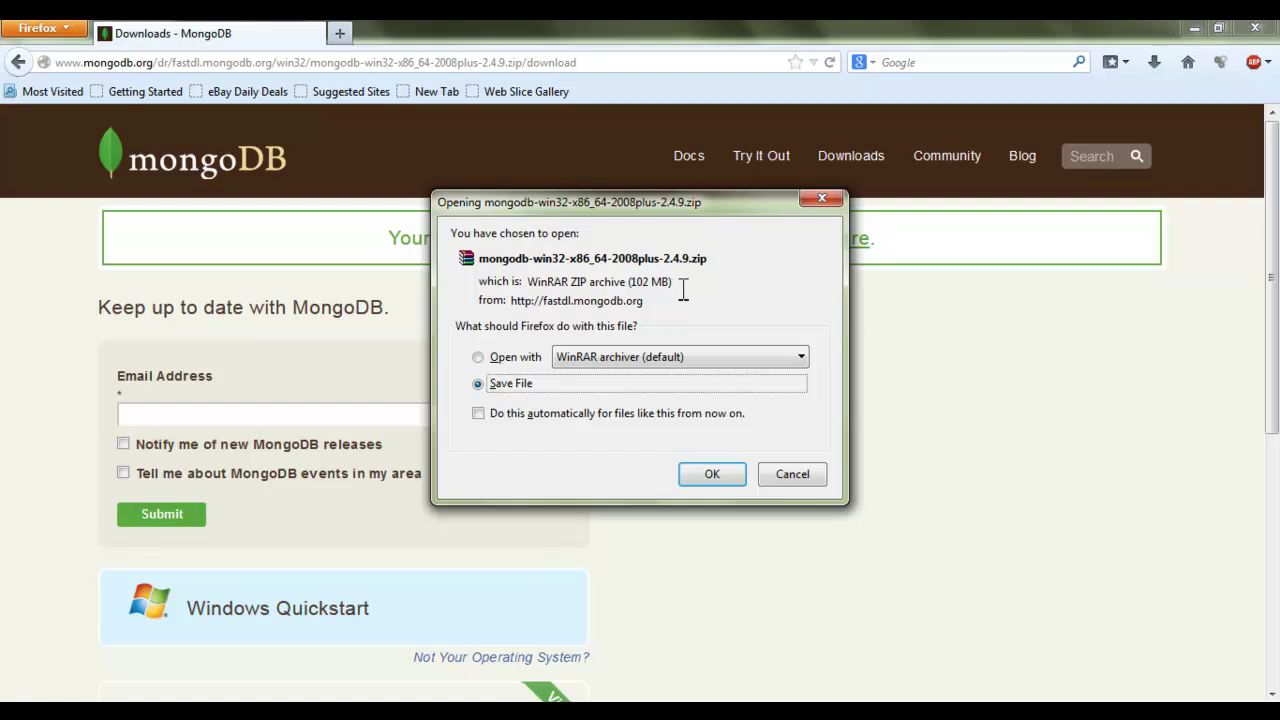
pyautogui.click(786, 474)
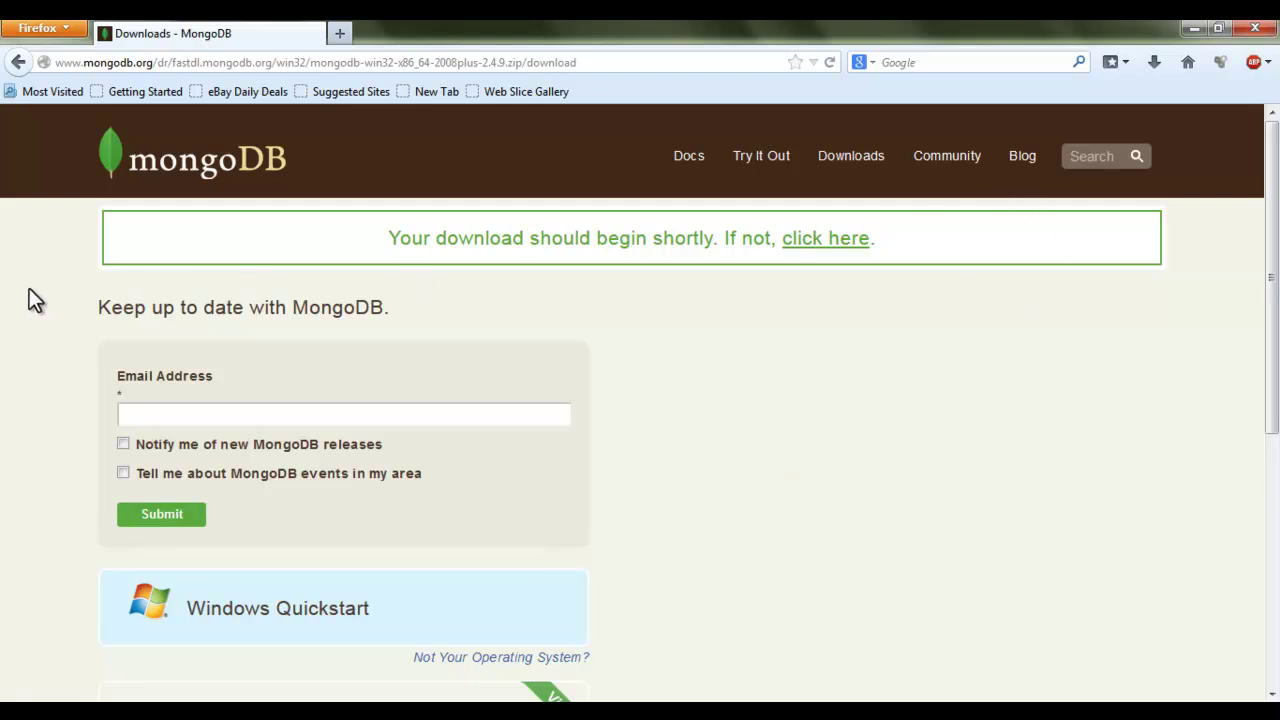
# Show the already downloaded mongodb-win32-x86_64-2008plus-2.4.9.zip in its containing folder from the browser's download history and maximize that window.
pyautogui.click(1156, 63)
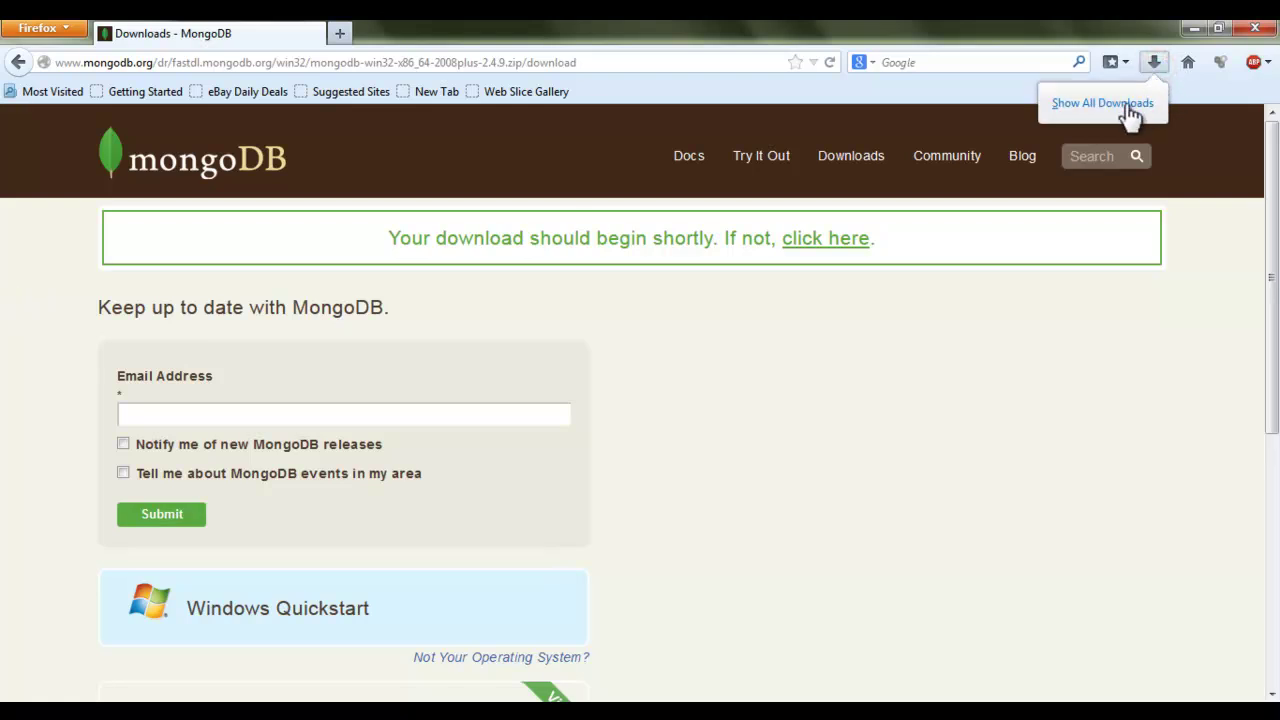
pyautogui.click(943, 92)
pyautogui.click(1155, 63)
pyautogui.click(1096, 104)
pyautogui.rightClick(430, 108)
pyautogui.click(478, 144)
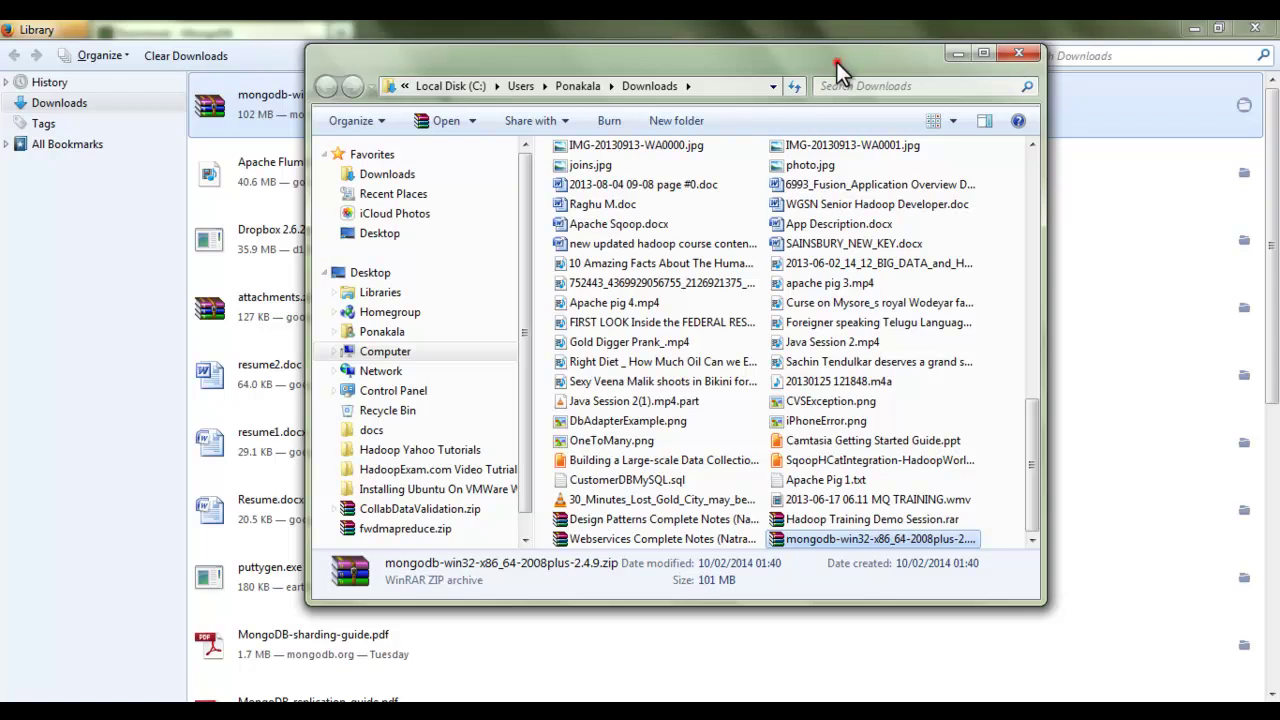
pyautogui.doubleClick(837, 62)
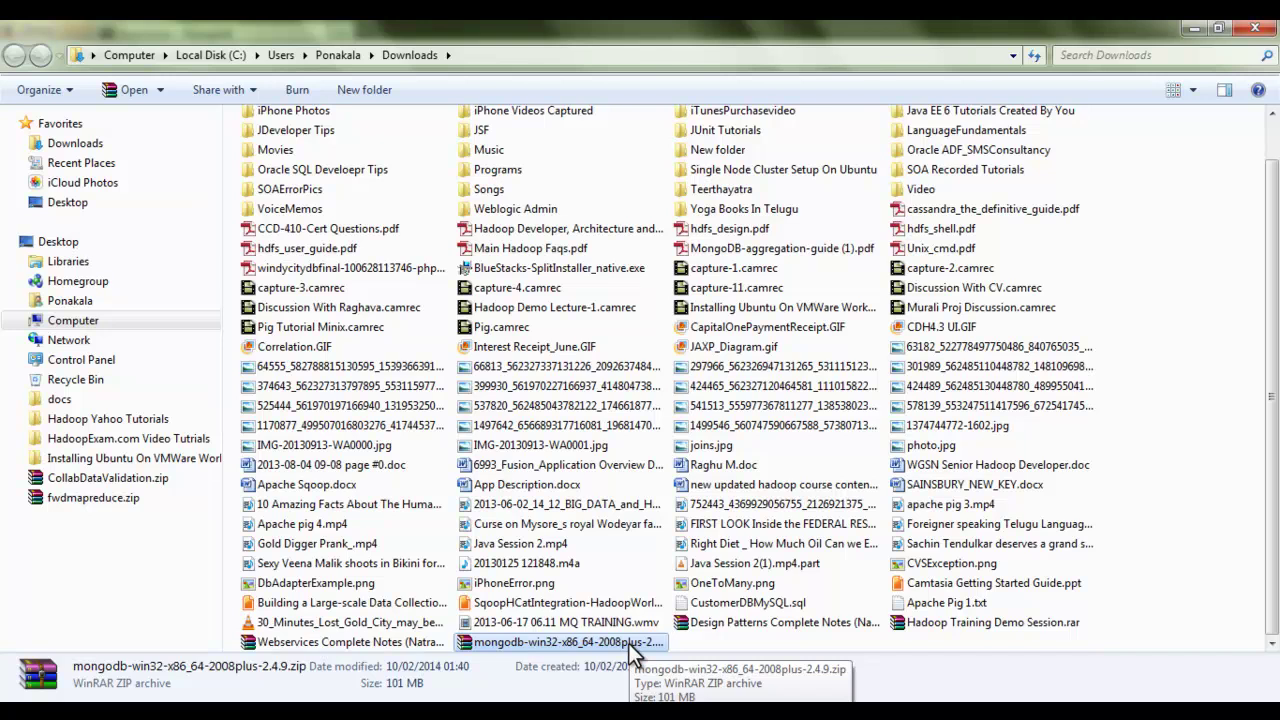
# Open mongodb-win32-x86_64-2008plus-2.4.9.zip in WinRAR and dismiss the purchase notification.
pyautogui.click(681, 641)
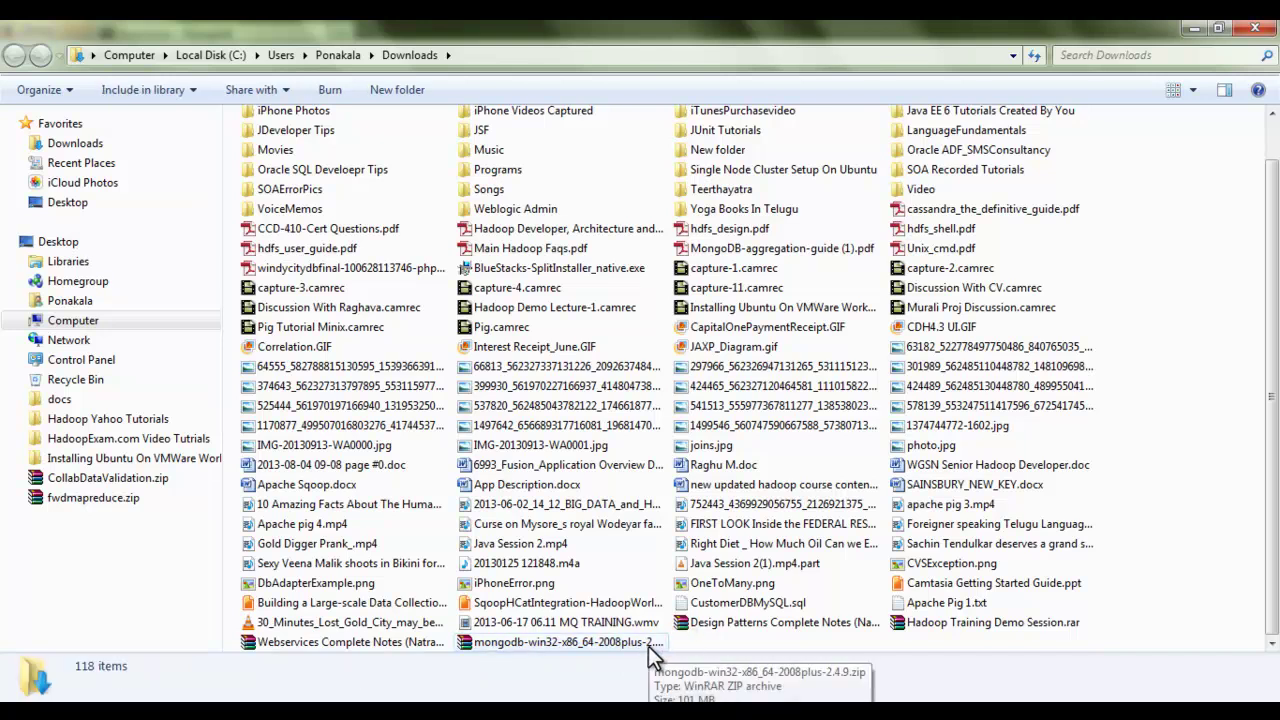
pyautogui.click(648, 645)
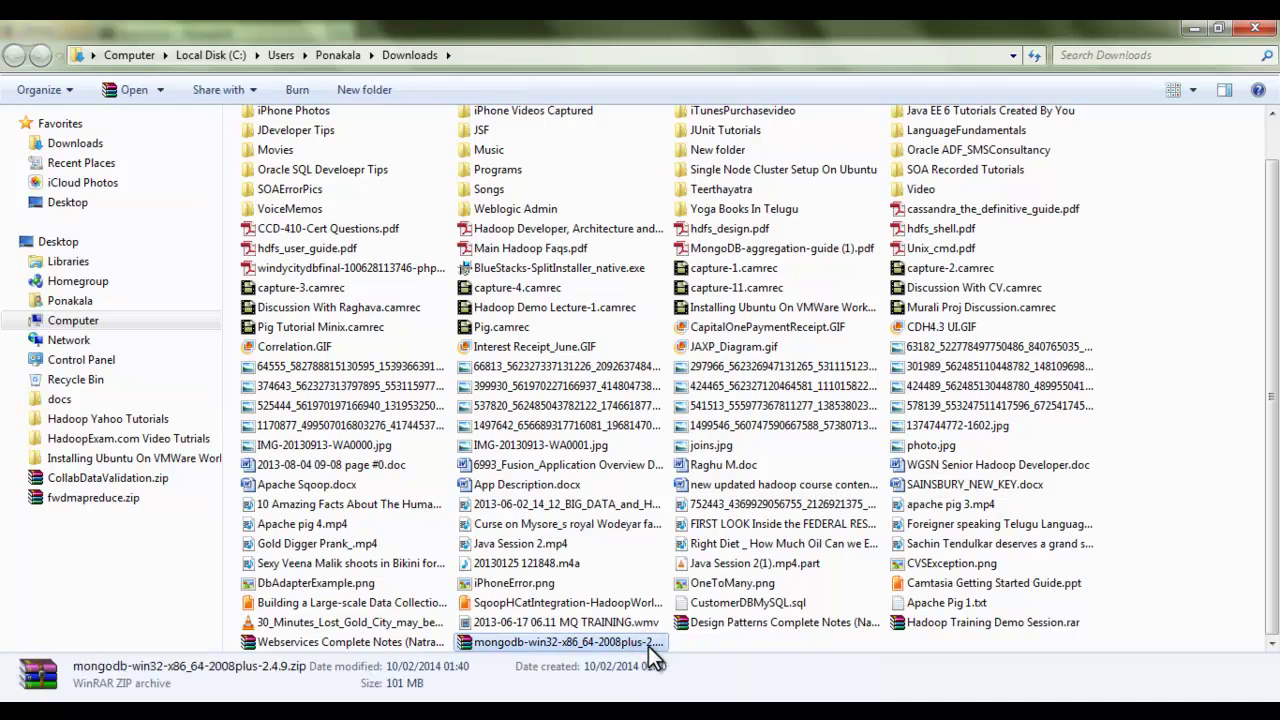
pyautogui.rightClick(652, 650)
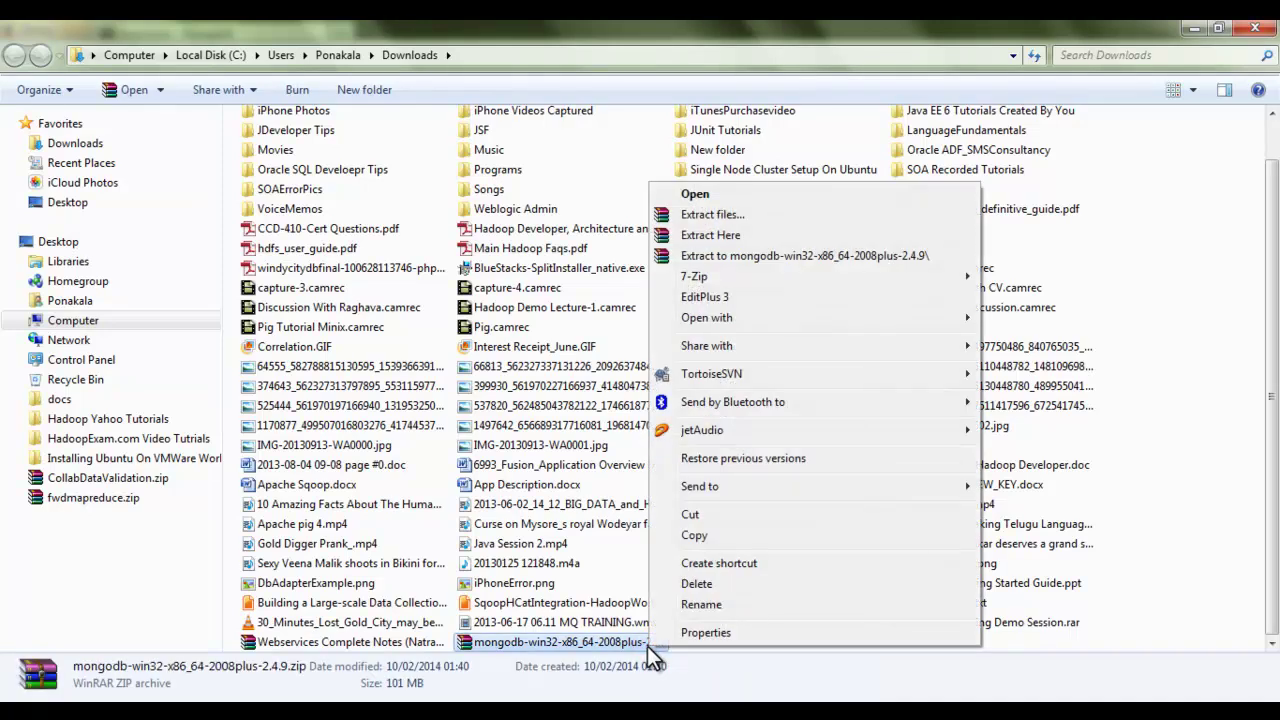
pyautogui.click(705, 196)
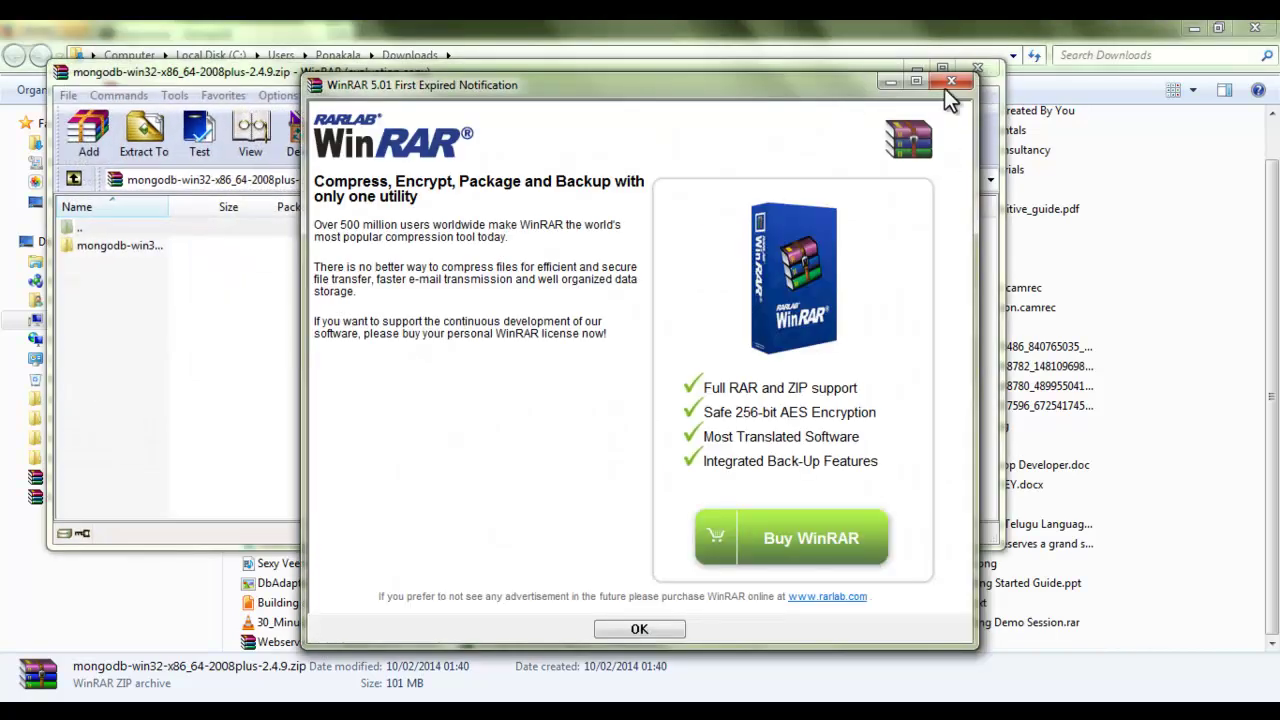
pyautogui.click(950, 80)
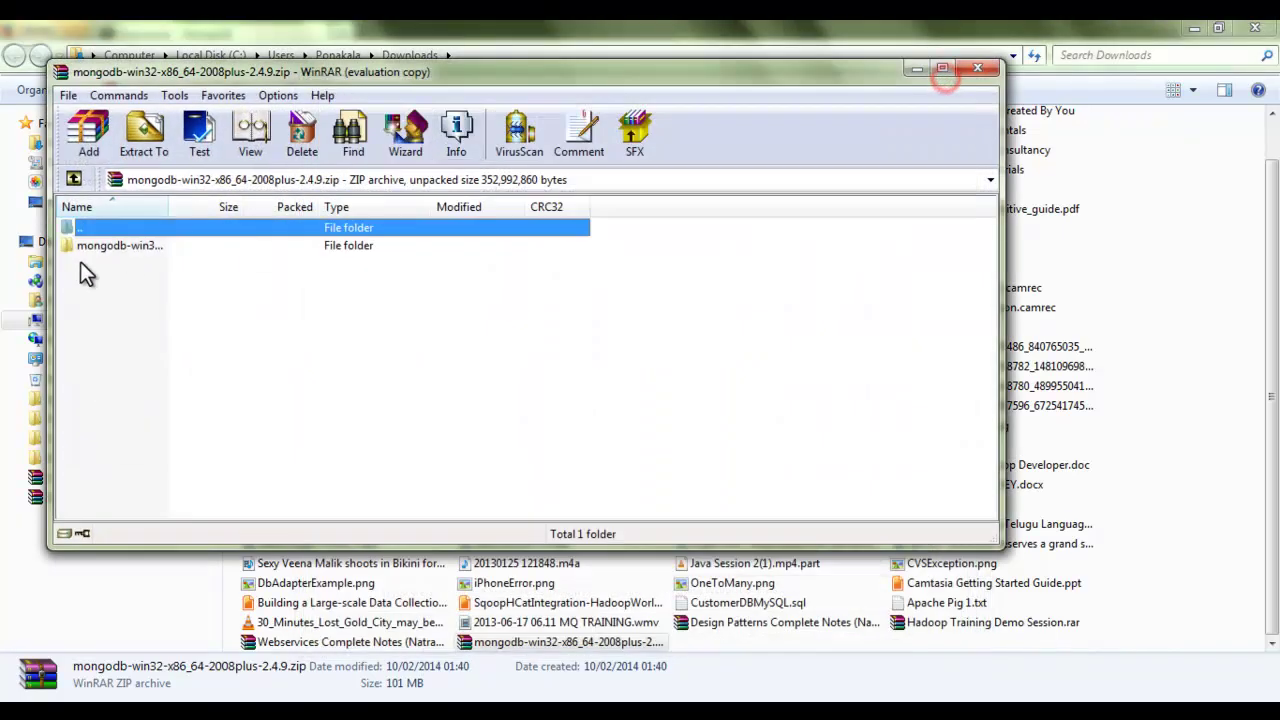
# Extract the archive into a new folder named MongoDB on Local Disk (C:).
pyautogui.click(144, 135)
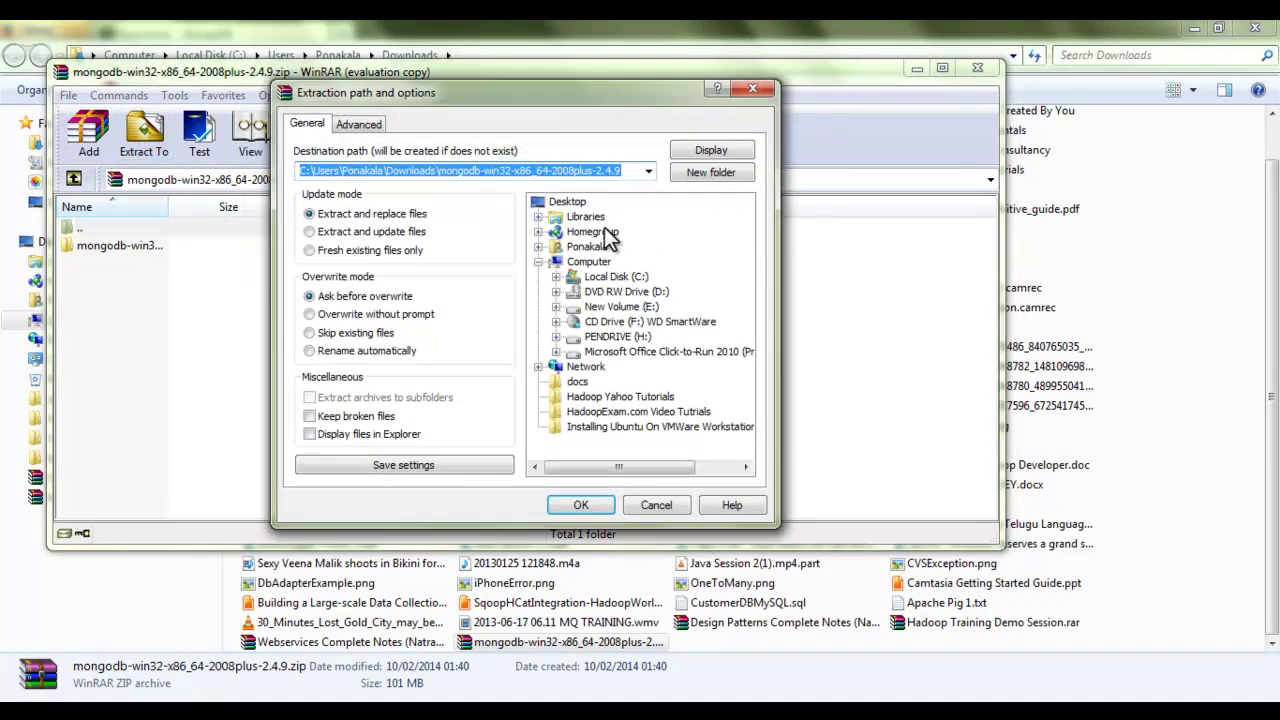
pyautogui.click(624, 277)
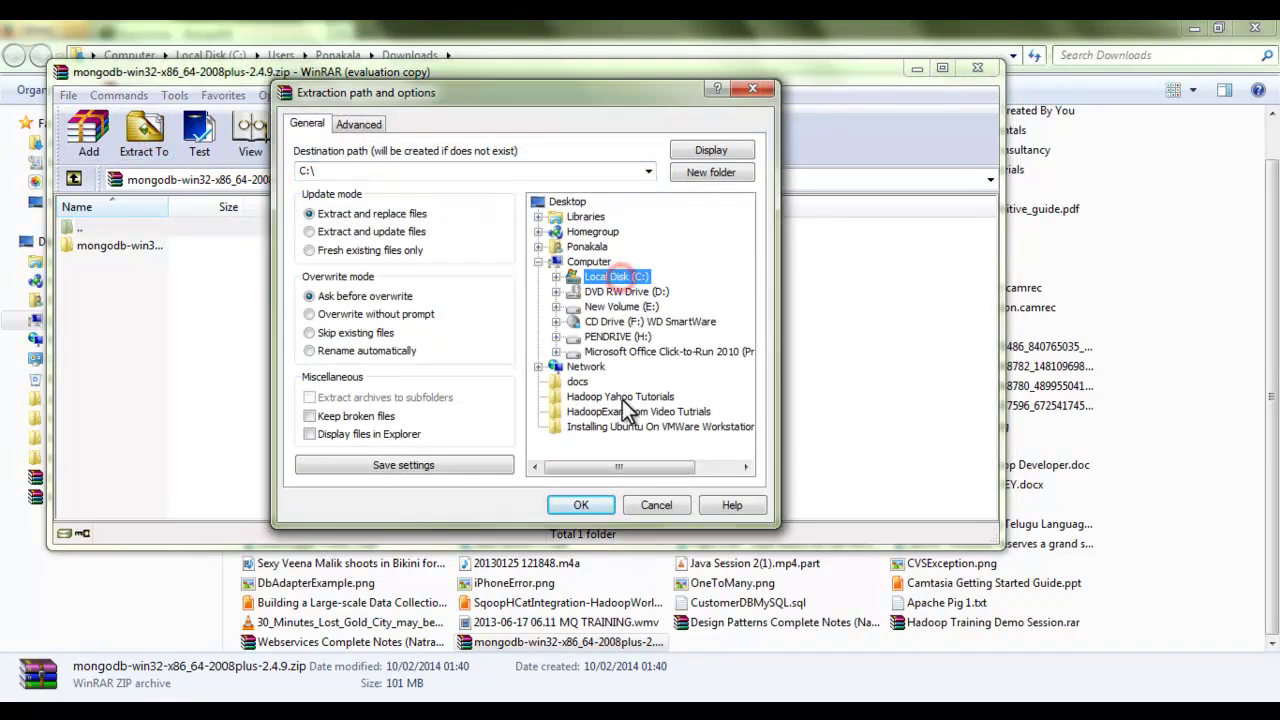
pyautogui.click(556, 277)
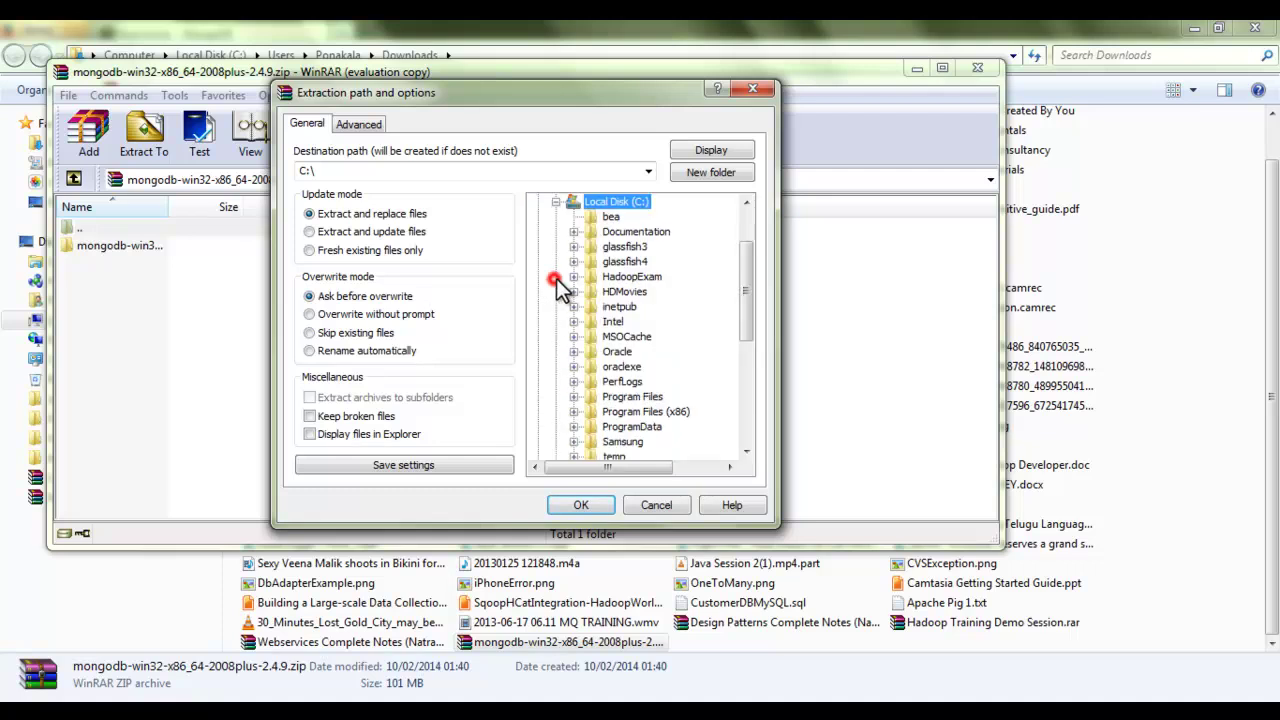
pyautogui.click(698, 180)
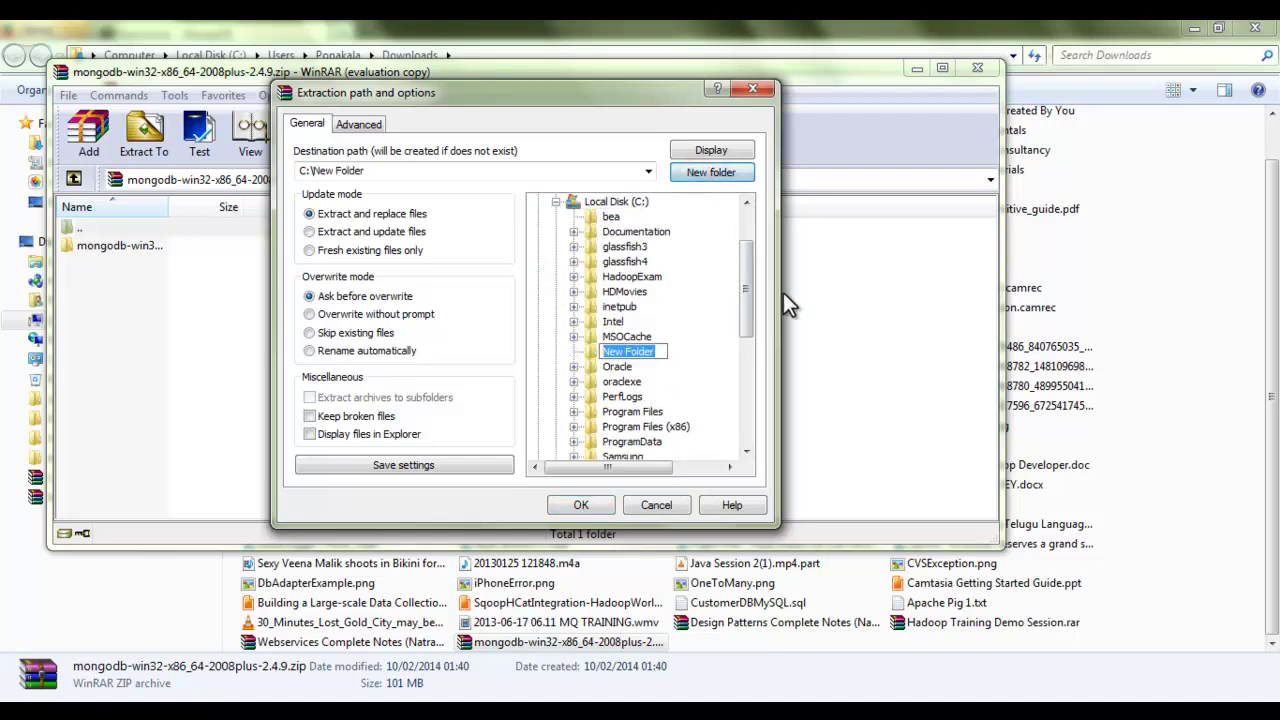
pyautogui.write('Mong')
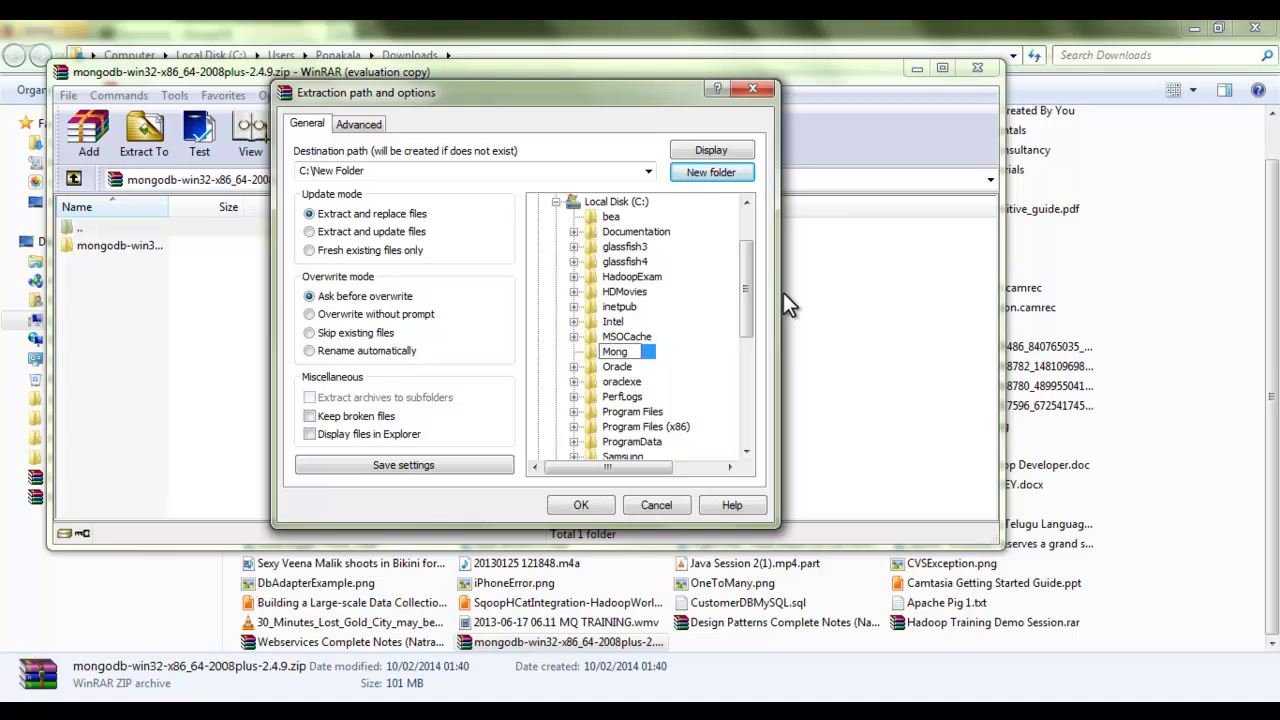
pyautogui.write('oDB')
pyautogui.click(656, 352)
pyautogui.click(640, 338)
pyautogui.click(636, 353)
pyautogui.click(628, 338)
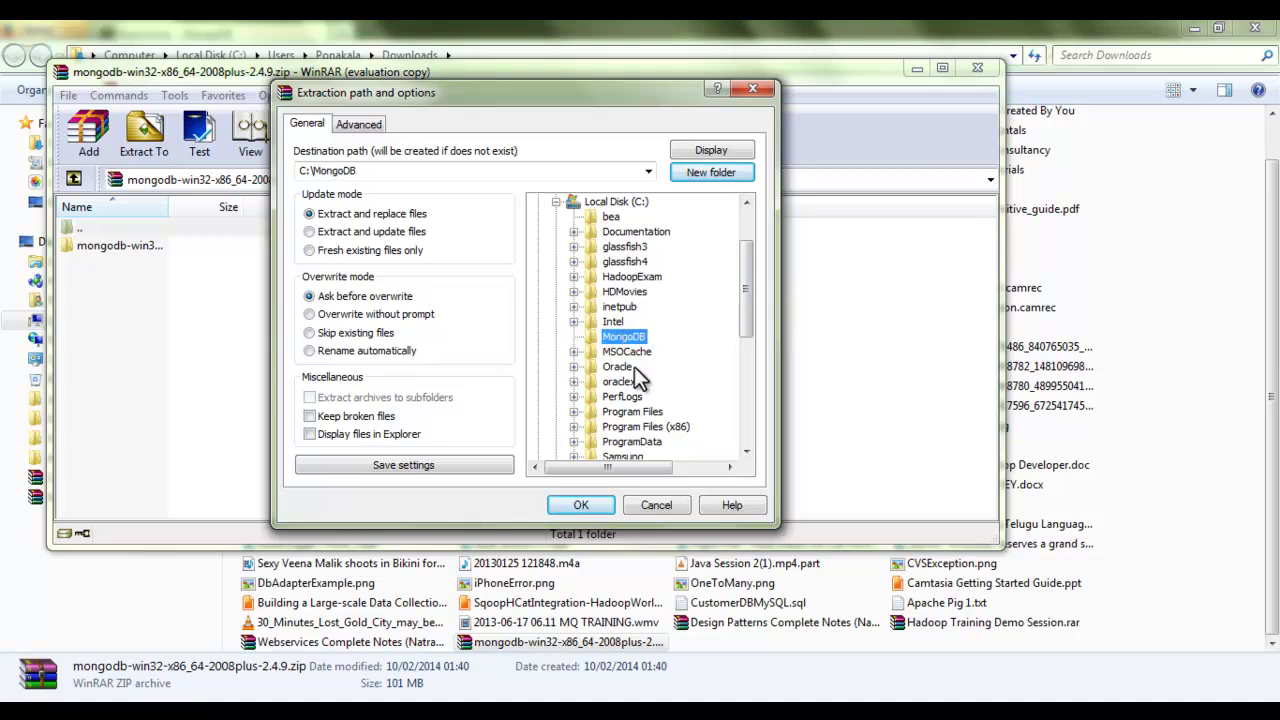
pyautogui.click(584, 505)
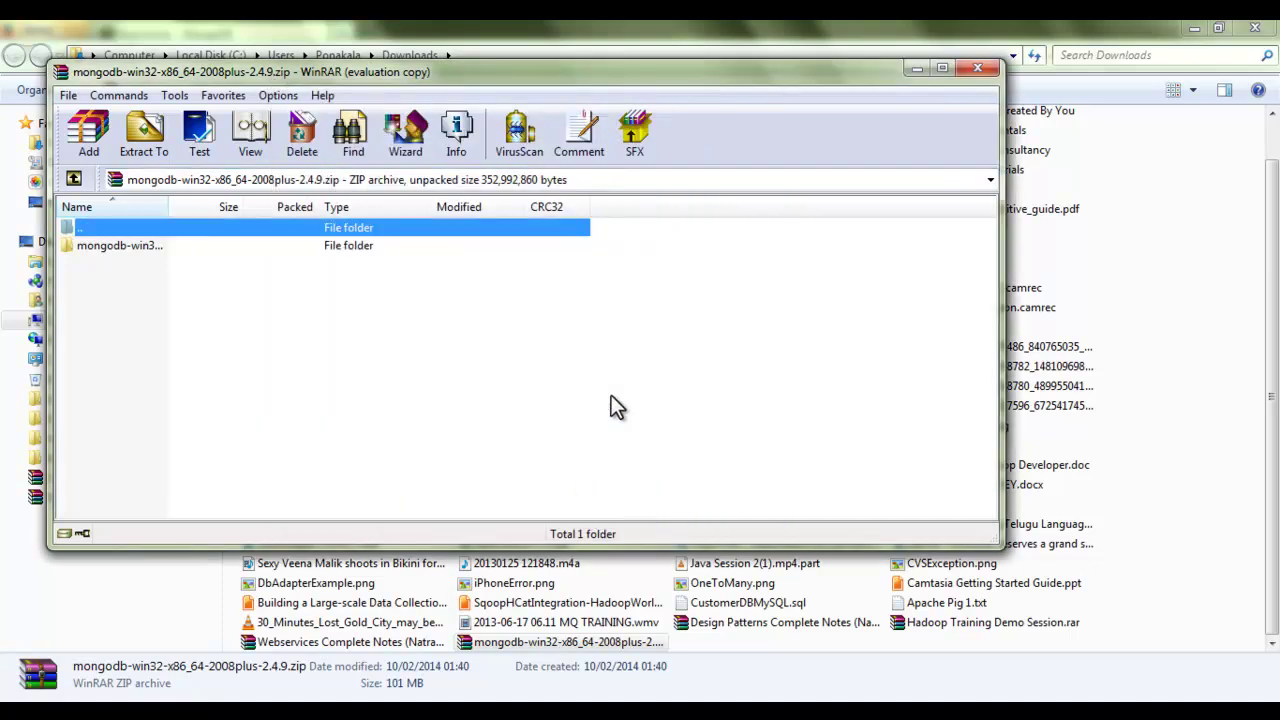
# Close the WinRAR archive, the Downloads folder and the browser's downloads library.
pyautogui.click(978, 68)
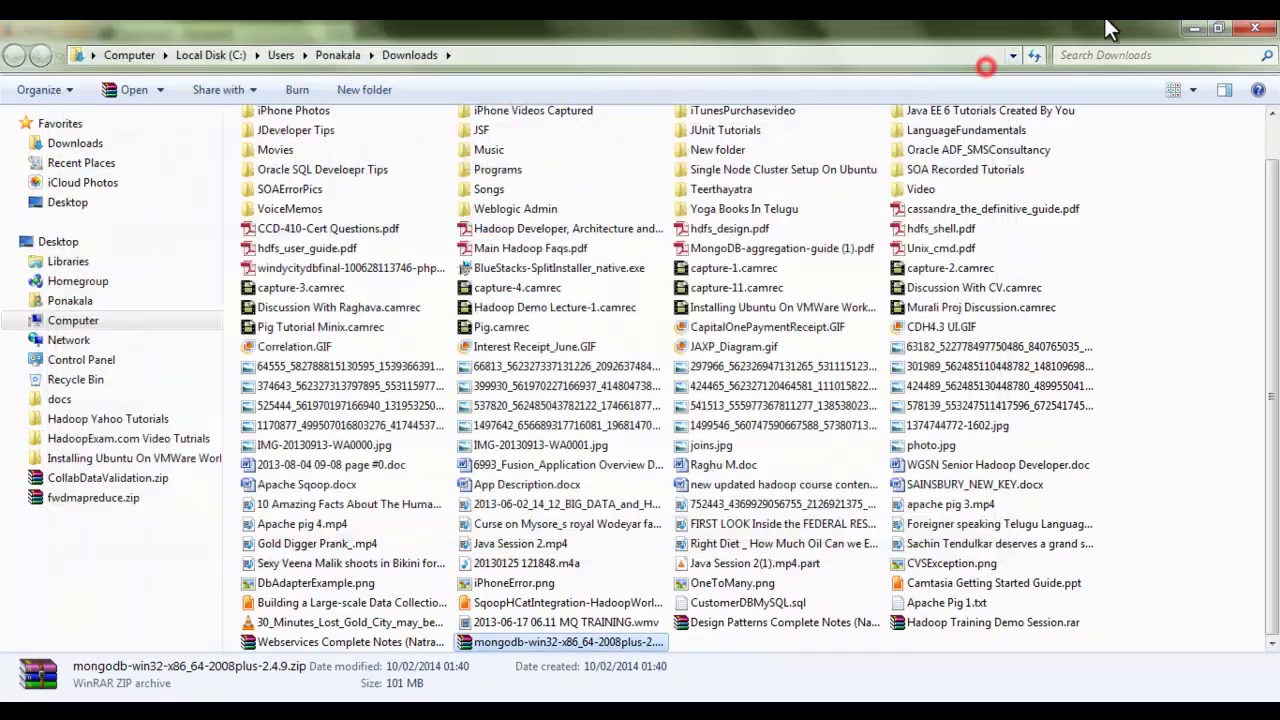
pyautogui.hotkey('alt', 'F4')
pyautogui.click(1255, 28)
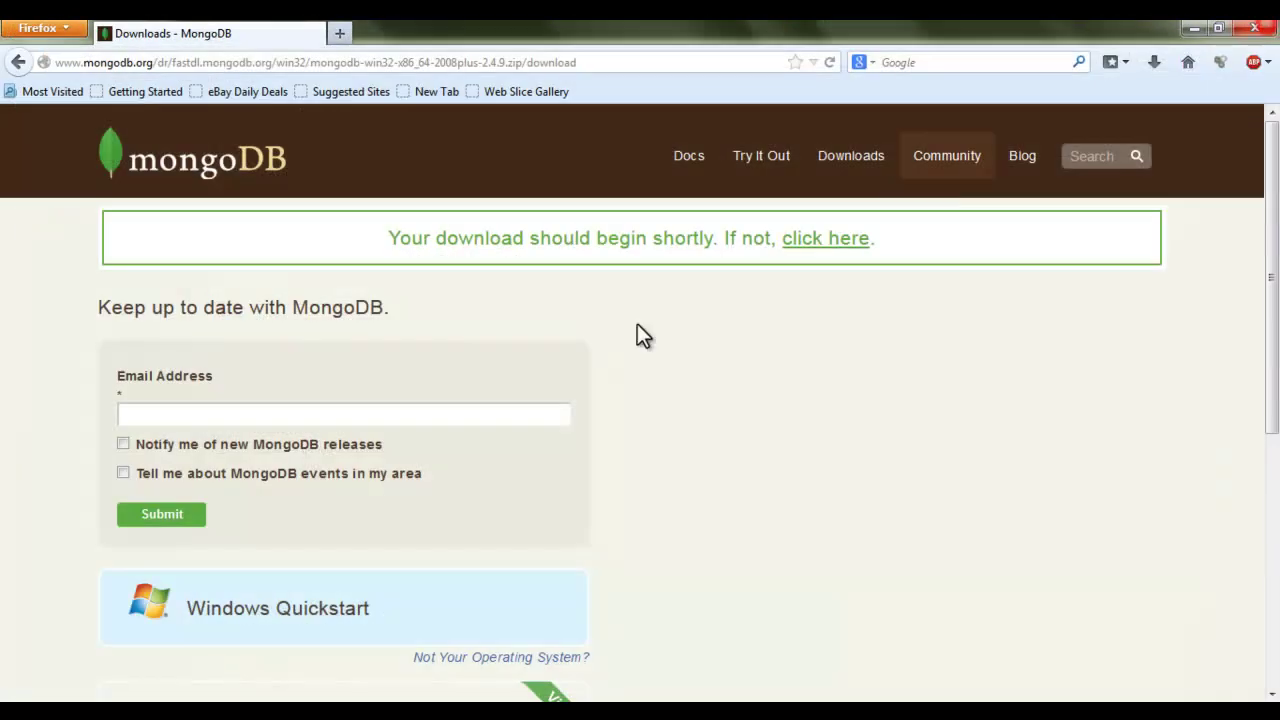
# Open the extracted mongodb-win32-x86_64-2008plus-2.4.9 folder inside C:\MongoDB and display its contents as tiles.
pyautogui.press('super+e')
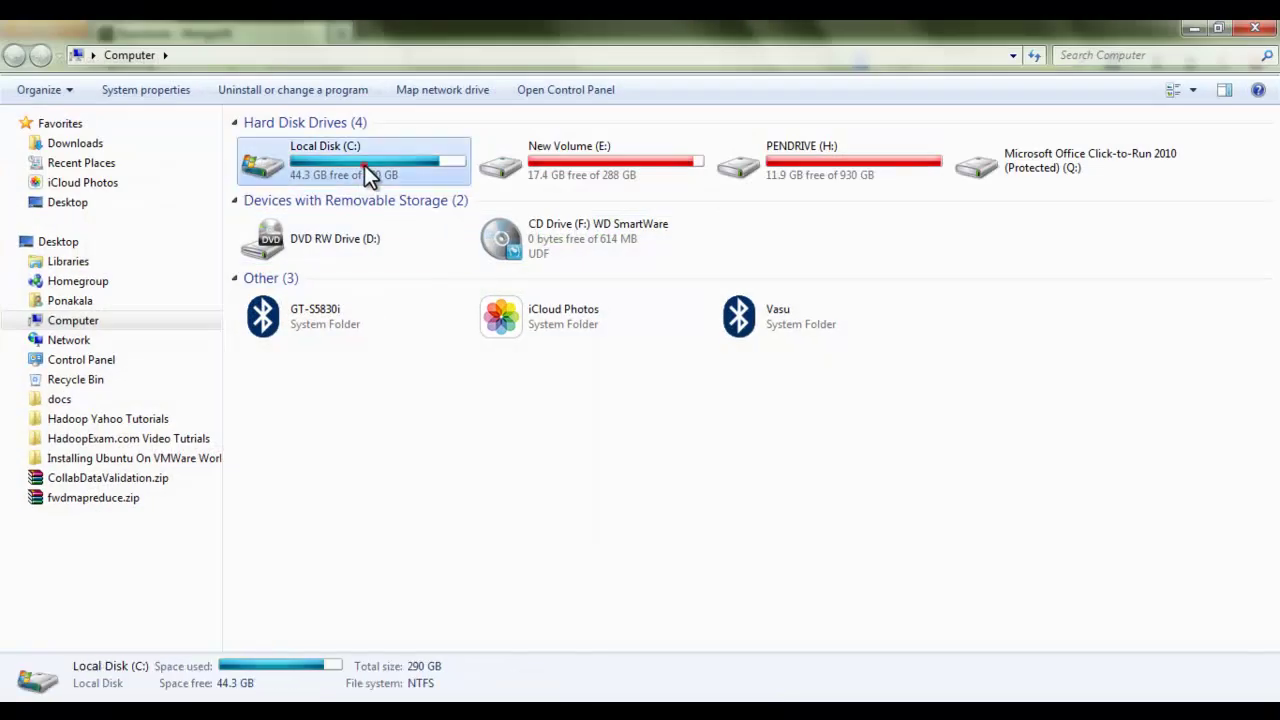
pyautogui.doubleClick(363, 168)
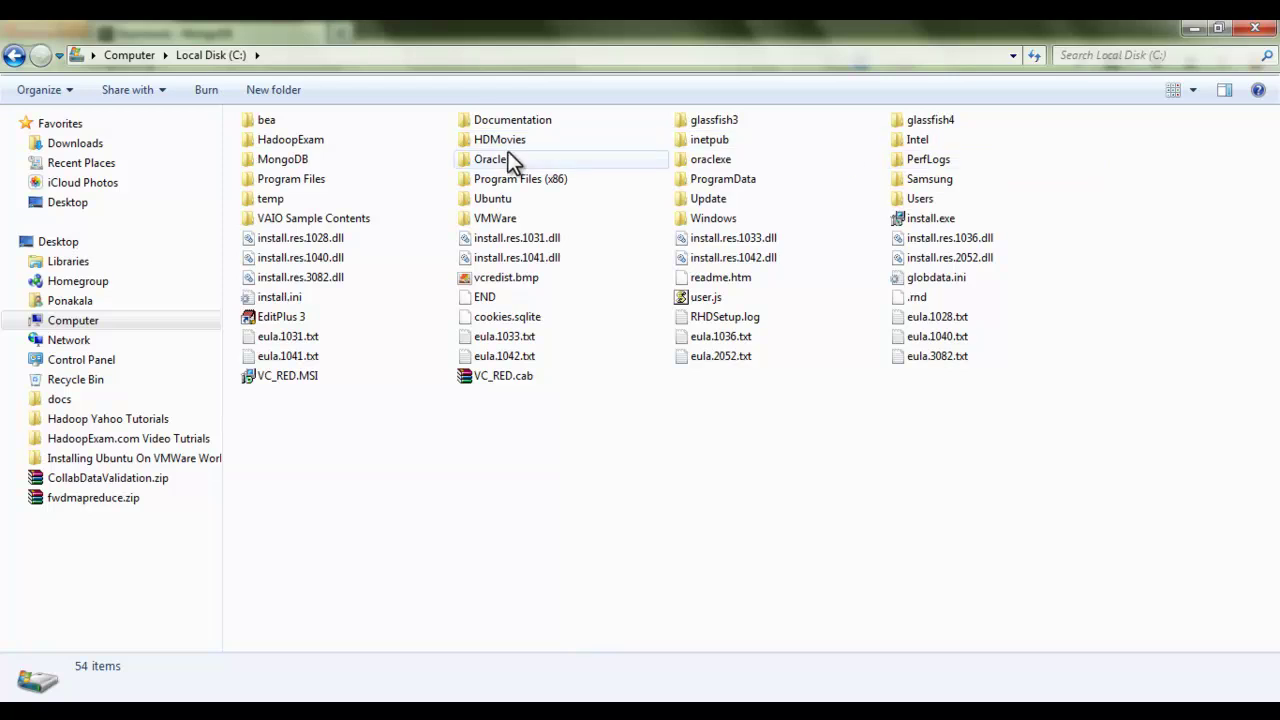
pyautogui.doubleClick(337, 159)
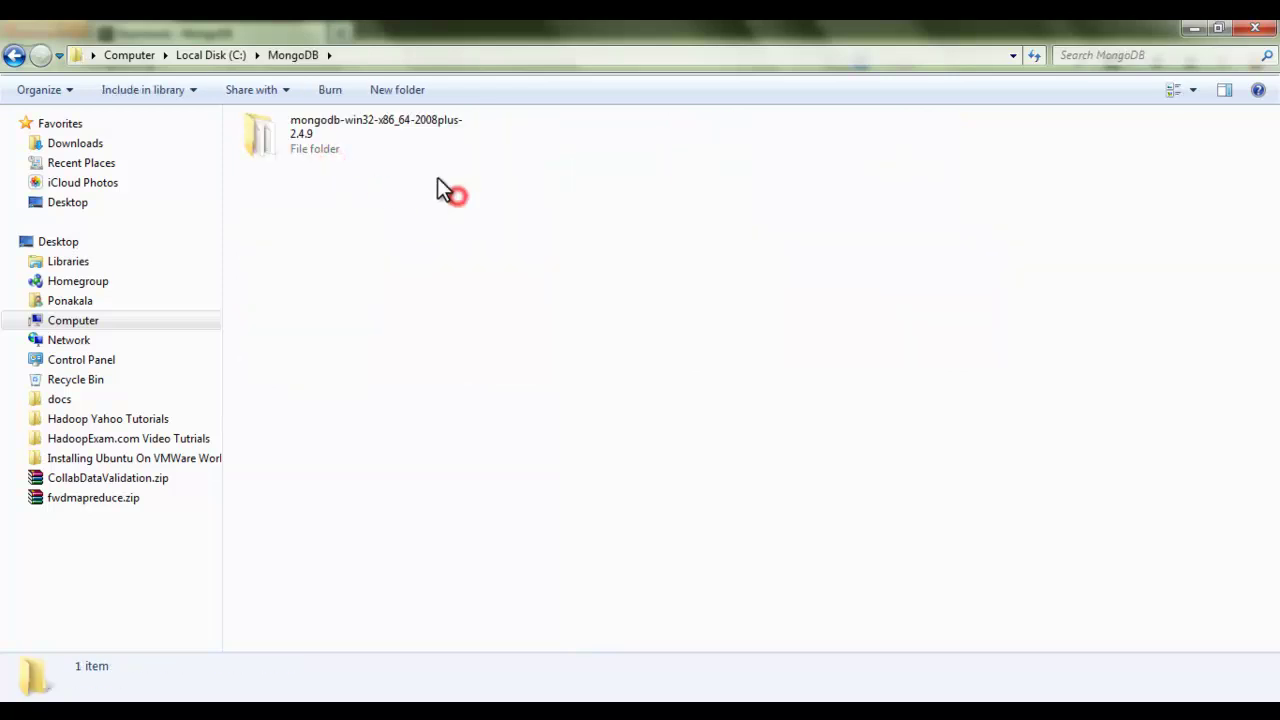
pyautogui.click(392, 152)
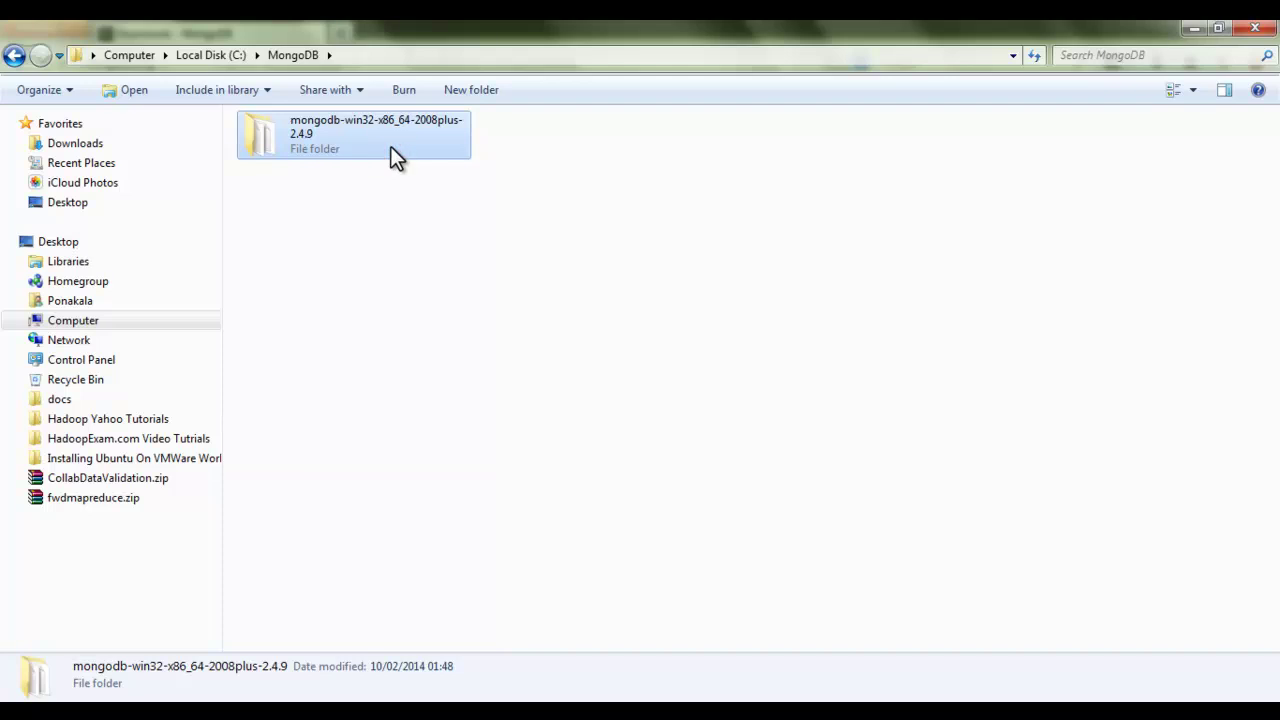
pyautogui.doubleClick(394, 160)
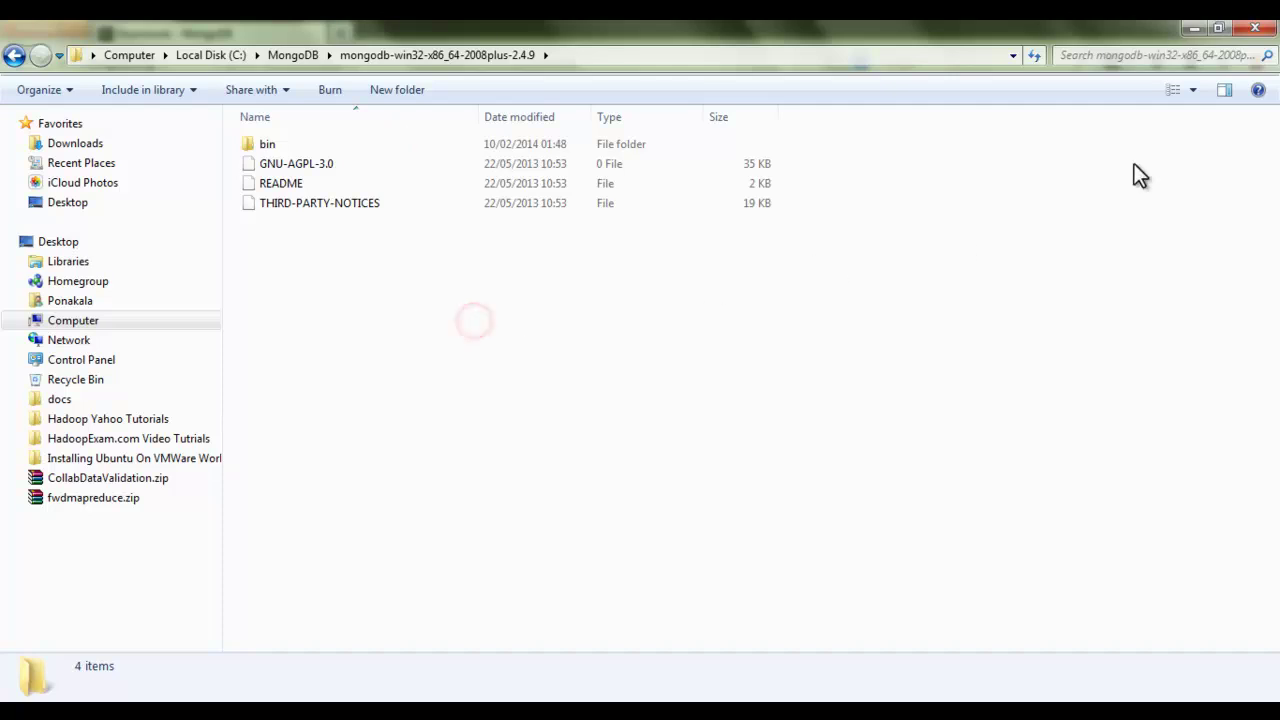
pyautogui.click(1168, 90)
pyautogui.click(440, 256)
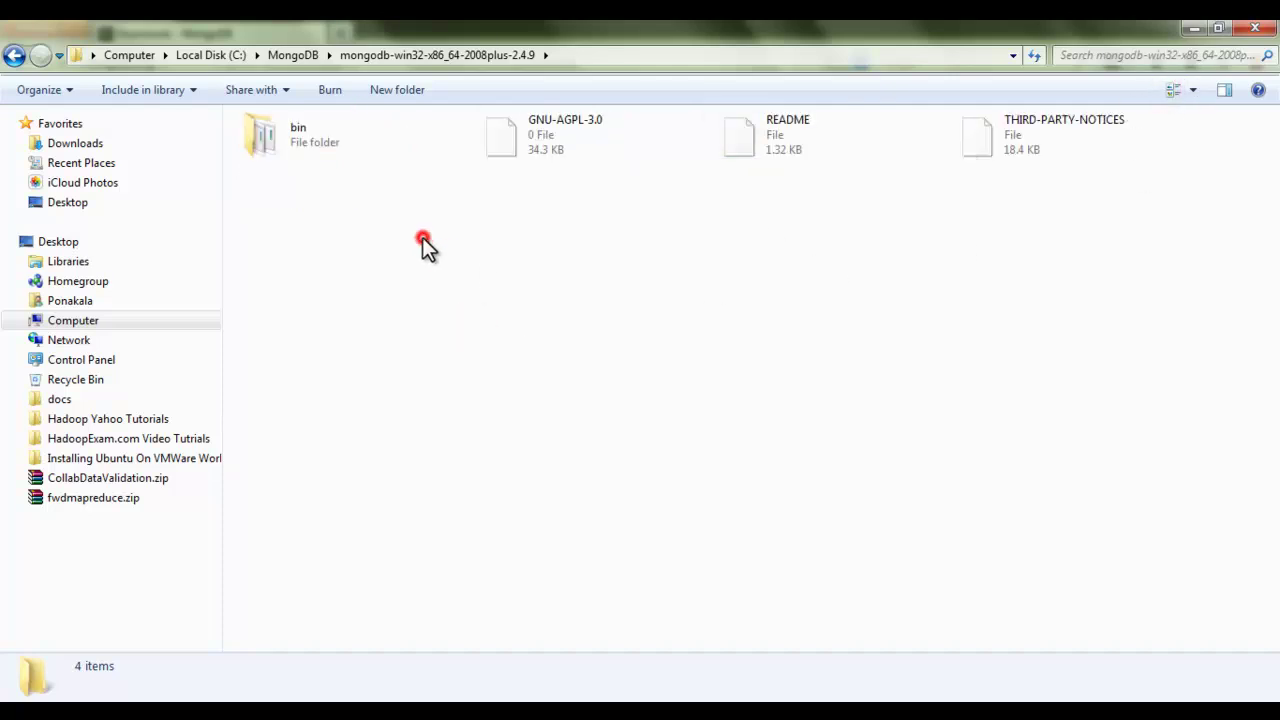
# Move everything in the mongodb-win32-x86_64-2008plus-2.4.9 folder up into the MongoDB folder.
pyautogui.hotkey('ctrl', 'a')
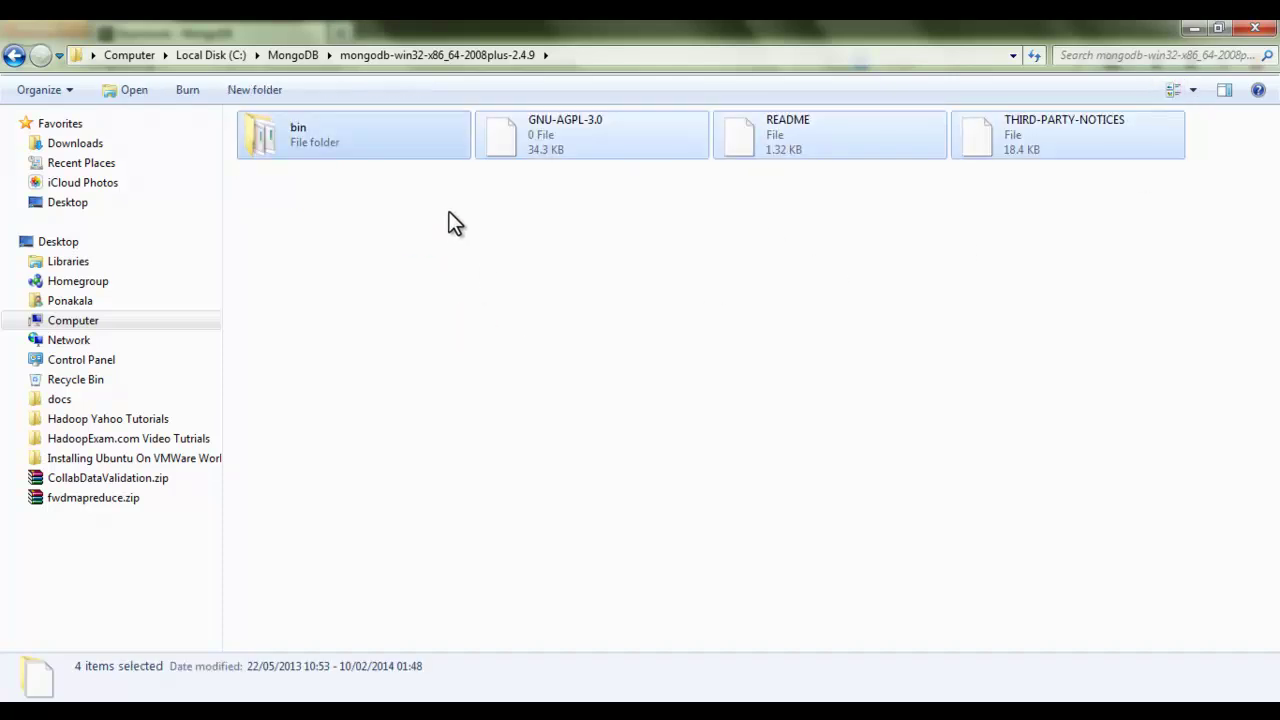
pyautogui.click(300, 54)
pyautogui.click(418, 283)
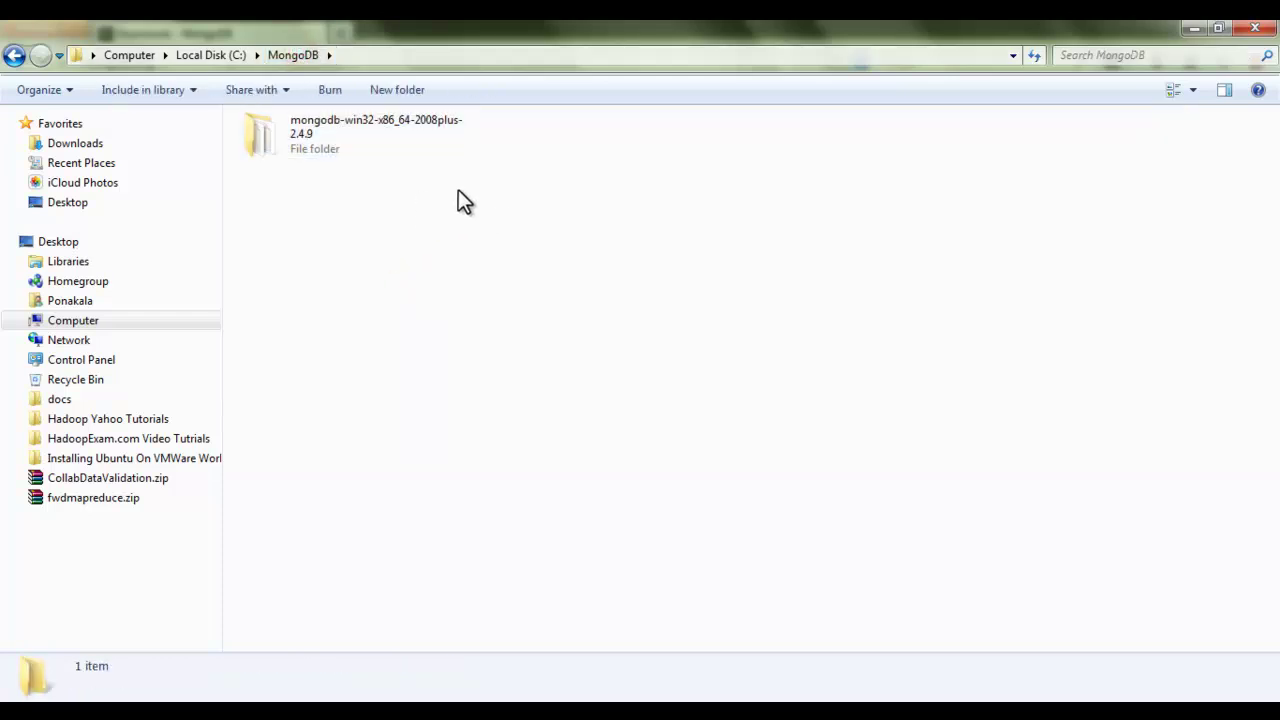
pyautogui.hotkey('ctrl', 'v')
pyautogui.click(524, 220)
# Delete the mongodb-win32-x86_64-2008plus-2.4.9 folder from C:\MongoDB.
pyautogui.click(560, 148)
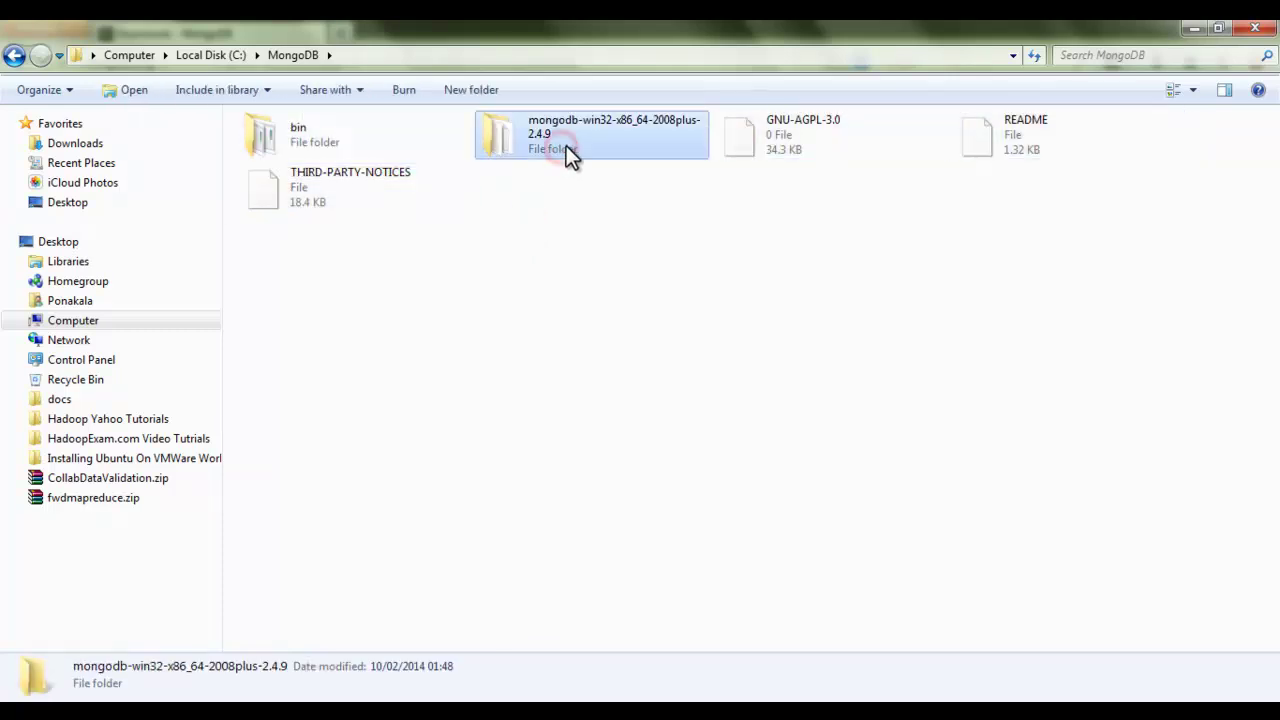
pyautogui.press('Delete')
pyautogui.press('Return')
pyautogui.click(435, 240)
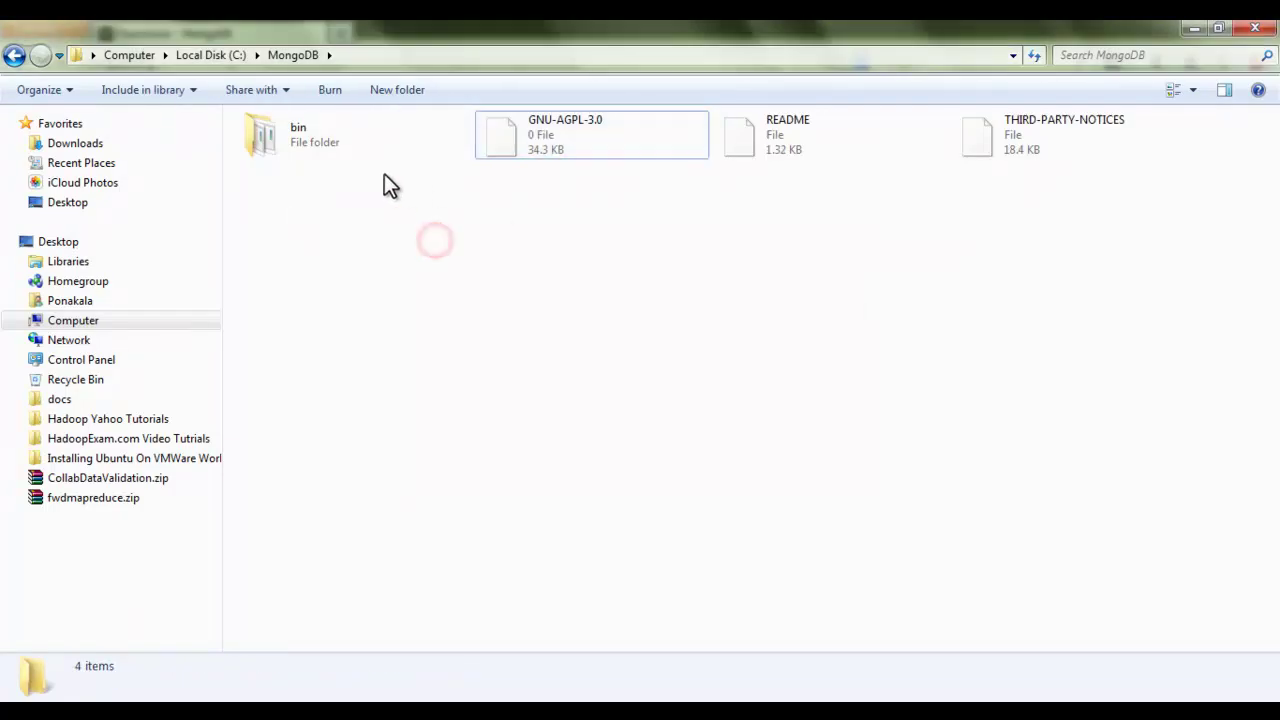
# Check the full path of the MongoDB folder.
pyautogui.click(380, 57)
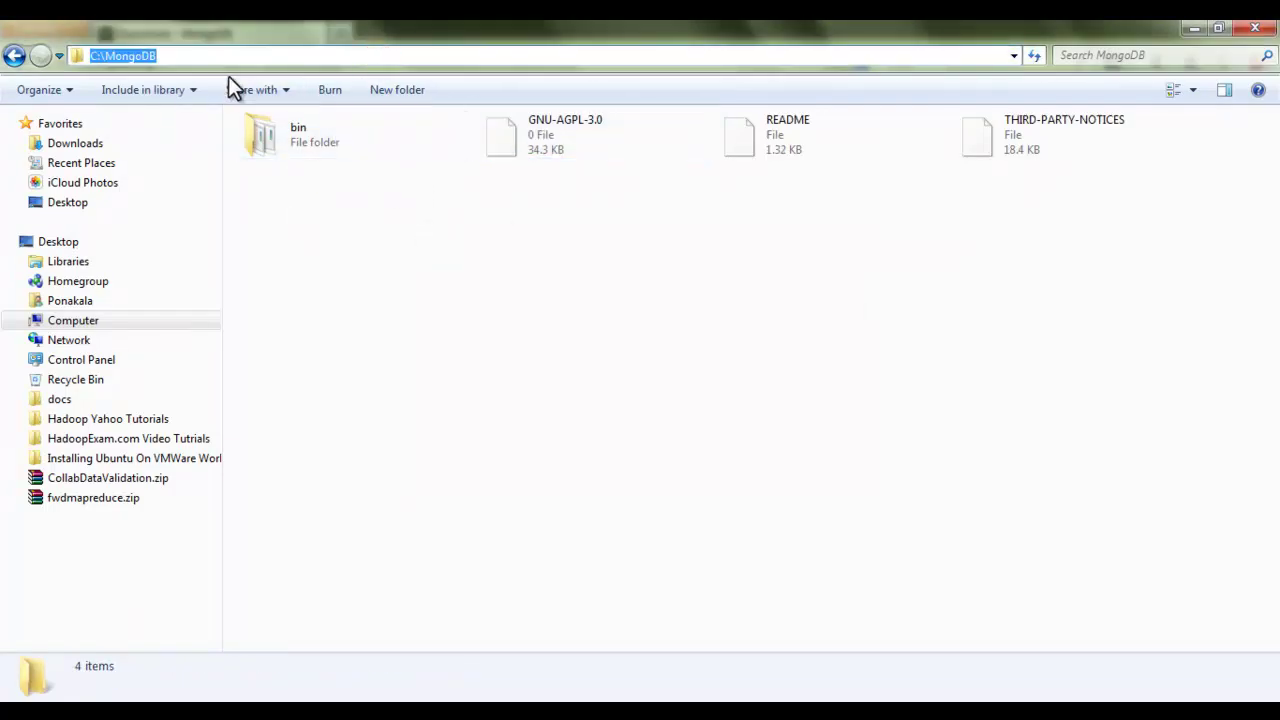
pyautogui.click(356, 262)
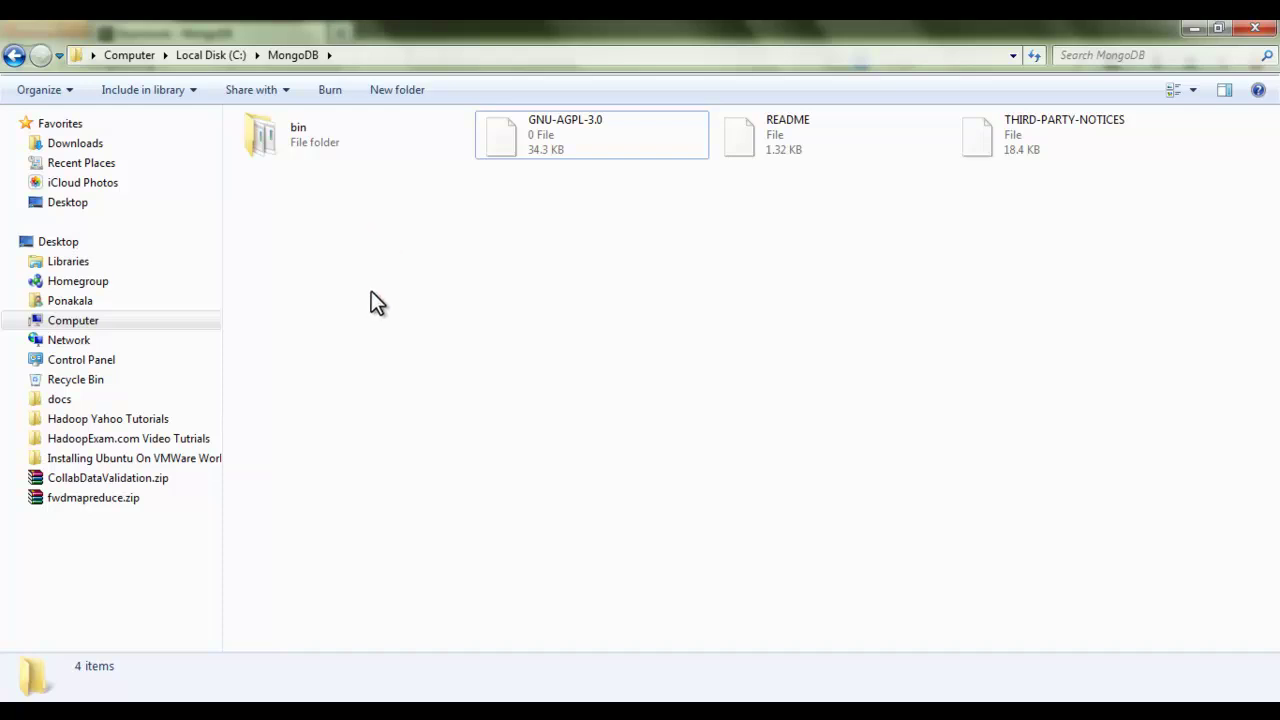
# Show the desktop and launch cmd.exe with administrator rights.
pyautogui.press('super+d')
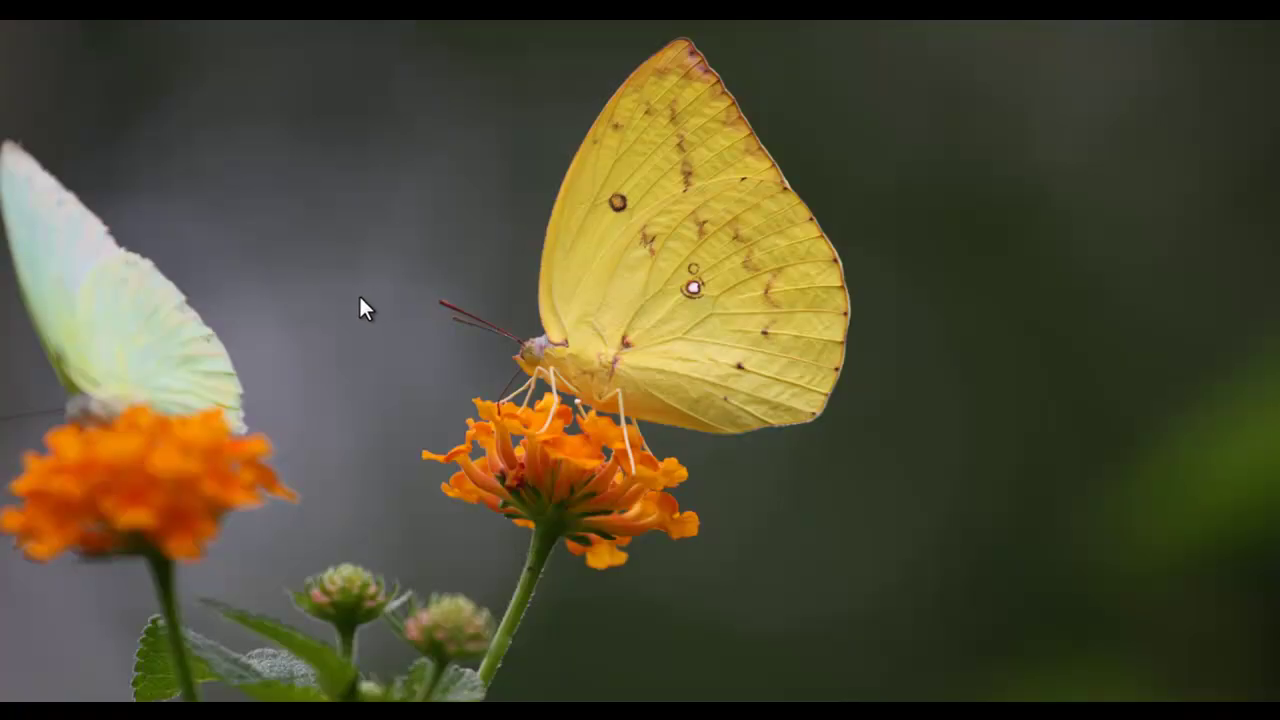
pyautogui.press('super')
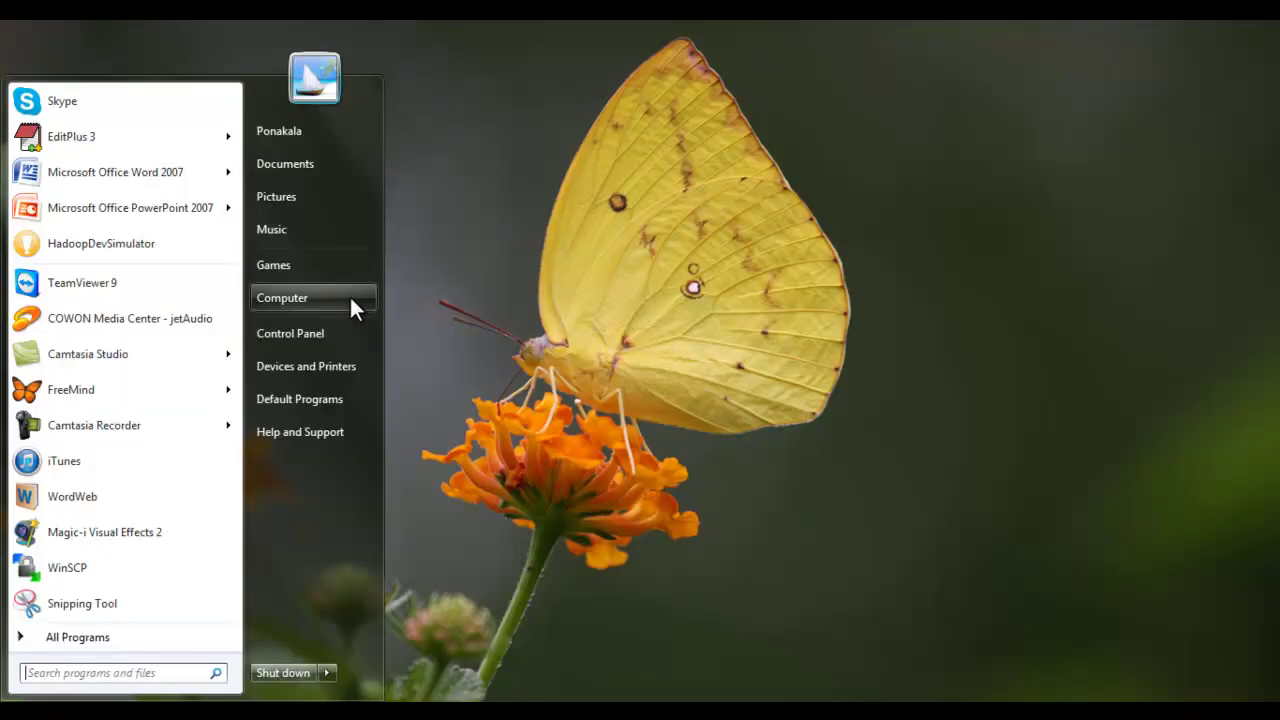
pyautogui.write('cmd')
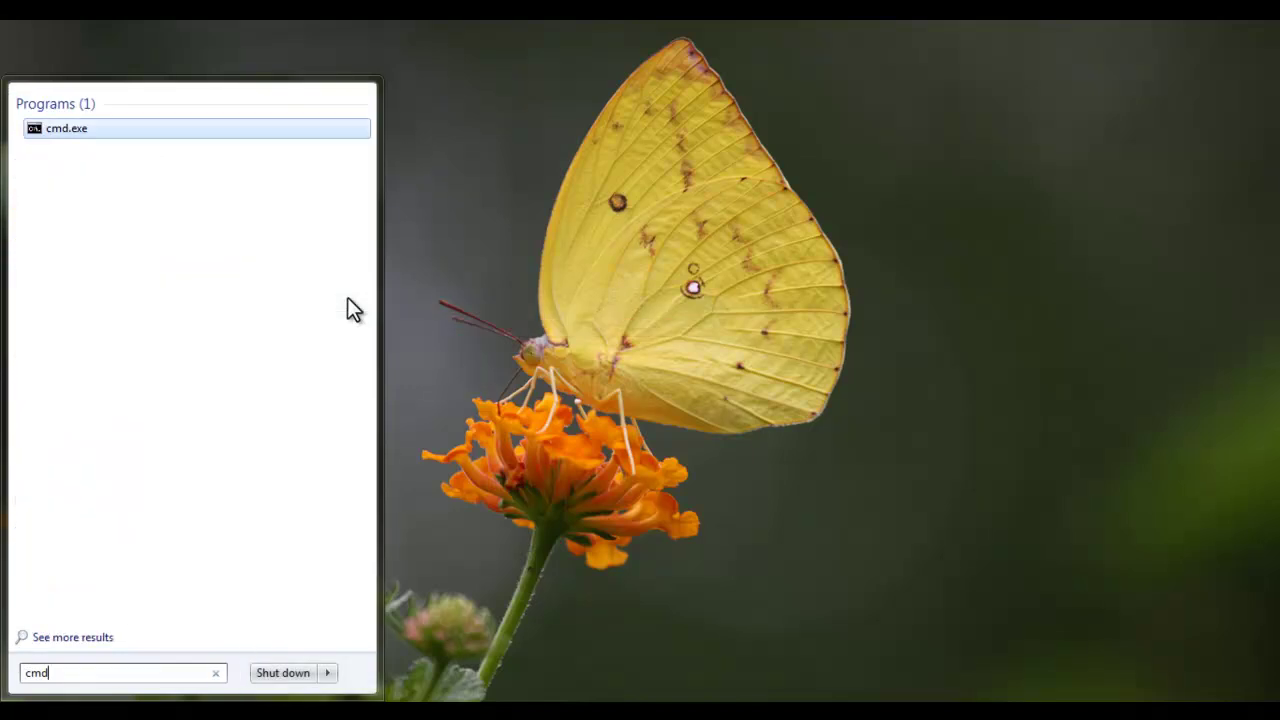
pyautogui.rightClick(73, 130)
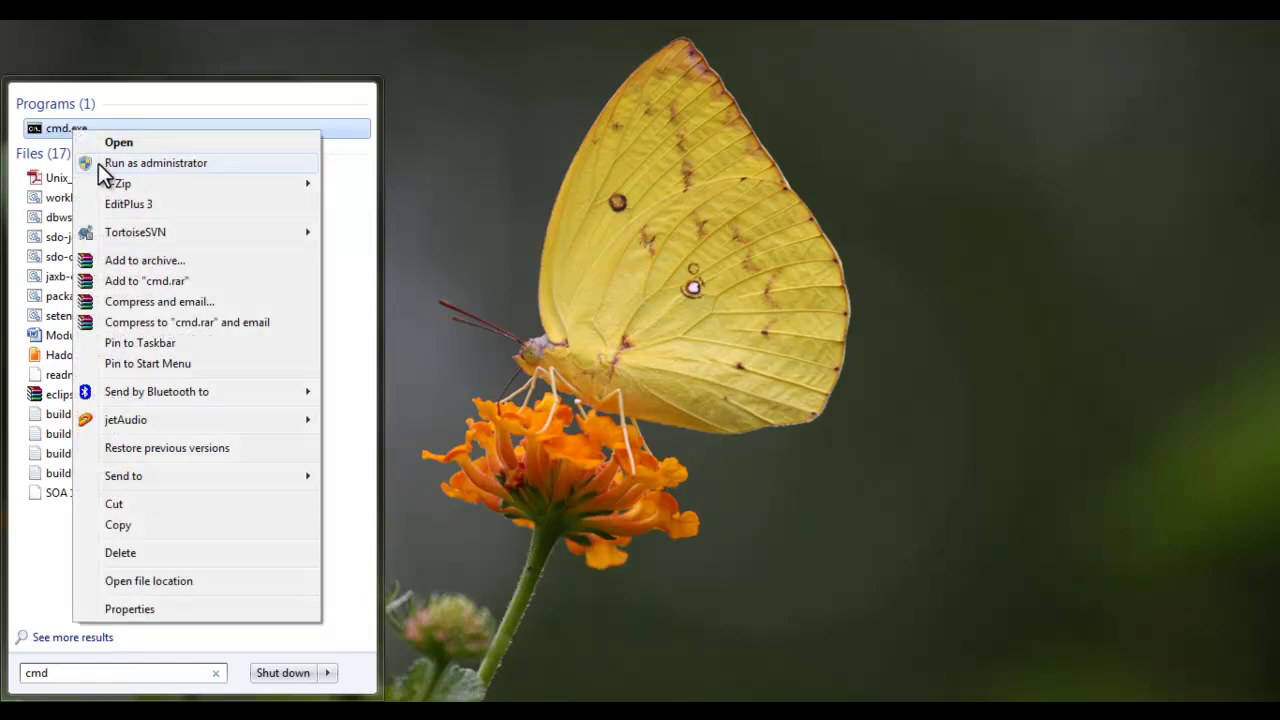
pyautogui.click(104, 165)
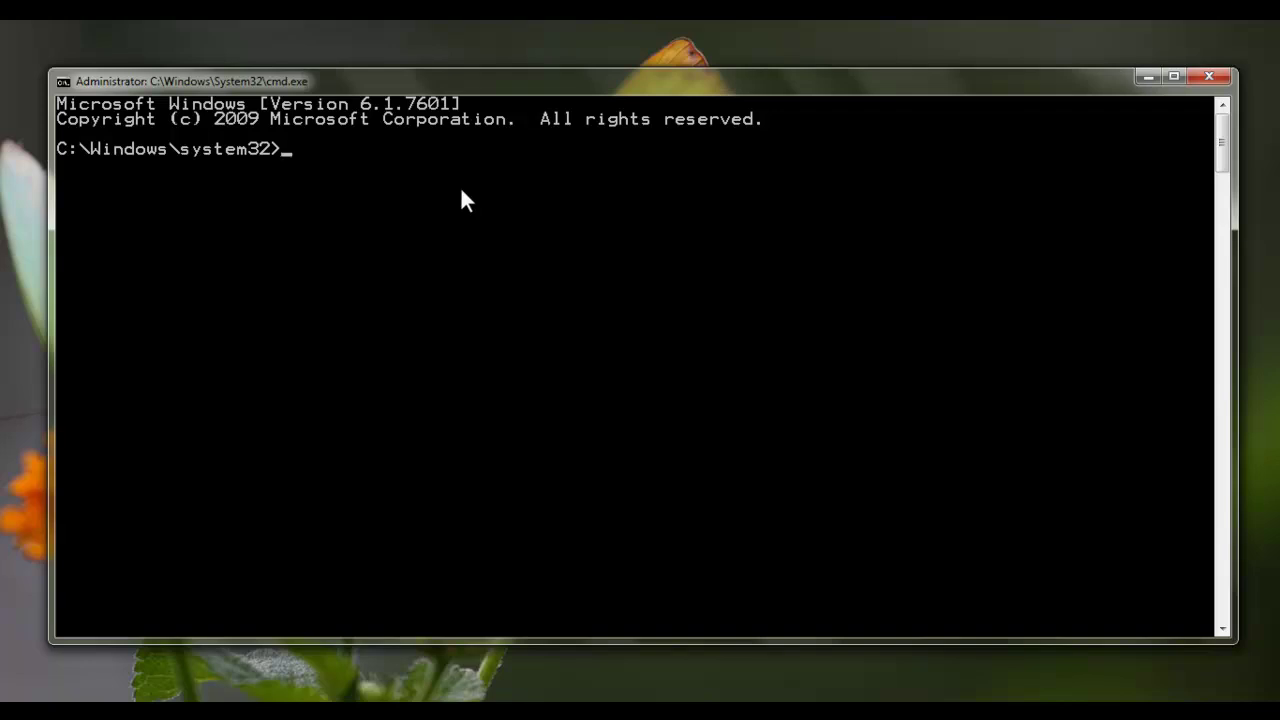
# Go to the root of C: and change into the MongoDB\bin directory.
pyautogui.write('cd\\')
pyautogui.press('Return')
pyautogui.write('cd MongoDB')
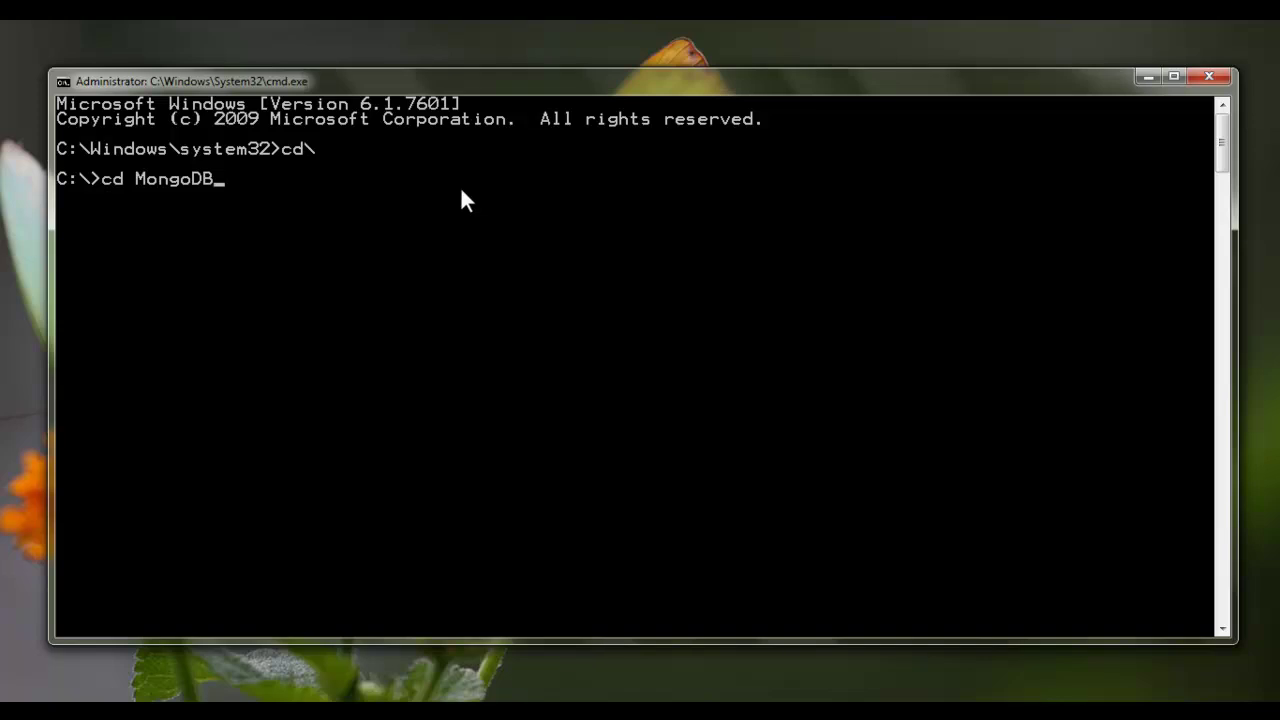
pyautogui.write('\\bin')
pyautogui.press('Return')
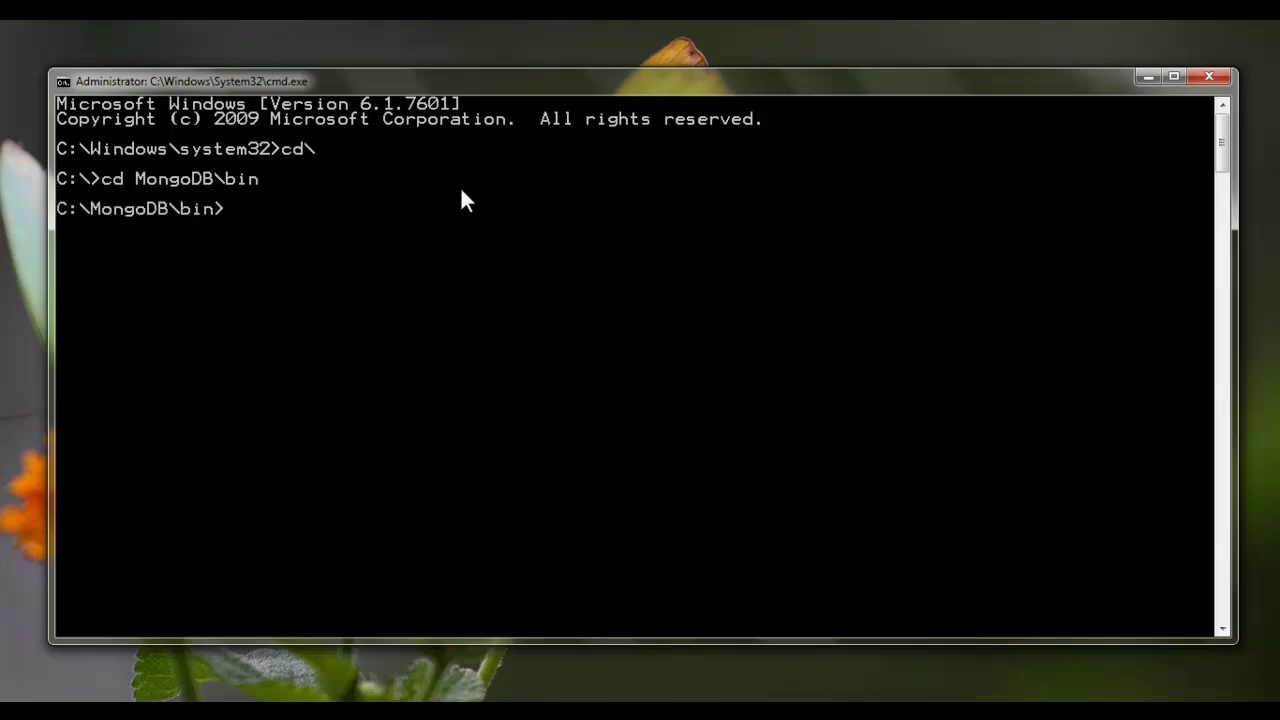
# Clear the console and list the files in C:\MongoDB\bin.
pyautogui.write('cls')
pyautogui.press('Return')
pyautogui.write('dir')
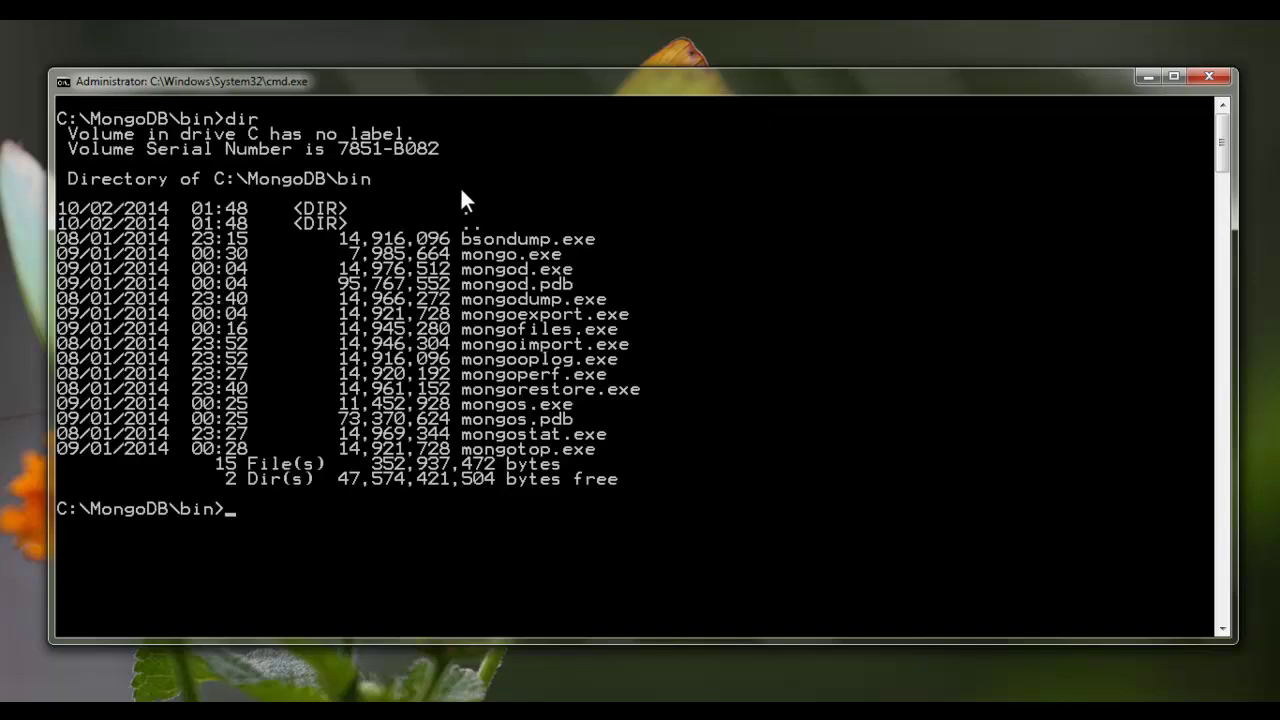
# Highlight mongod.exe and mongo.exe in the directory listing to point out the server and shell programs.
pyautogui.rightClick(527, 268)
pyautogui.click(554, 278)
pyautogui.moveTo(572, 271); pyautogui.dragTo(464, 269)
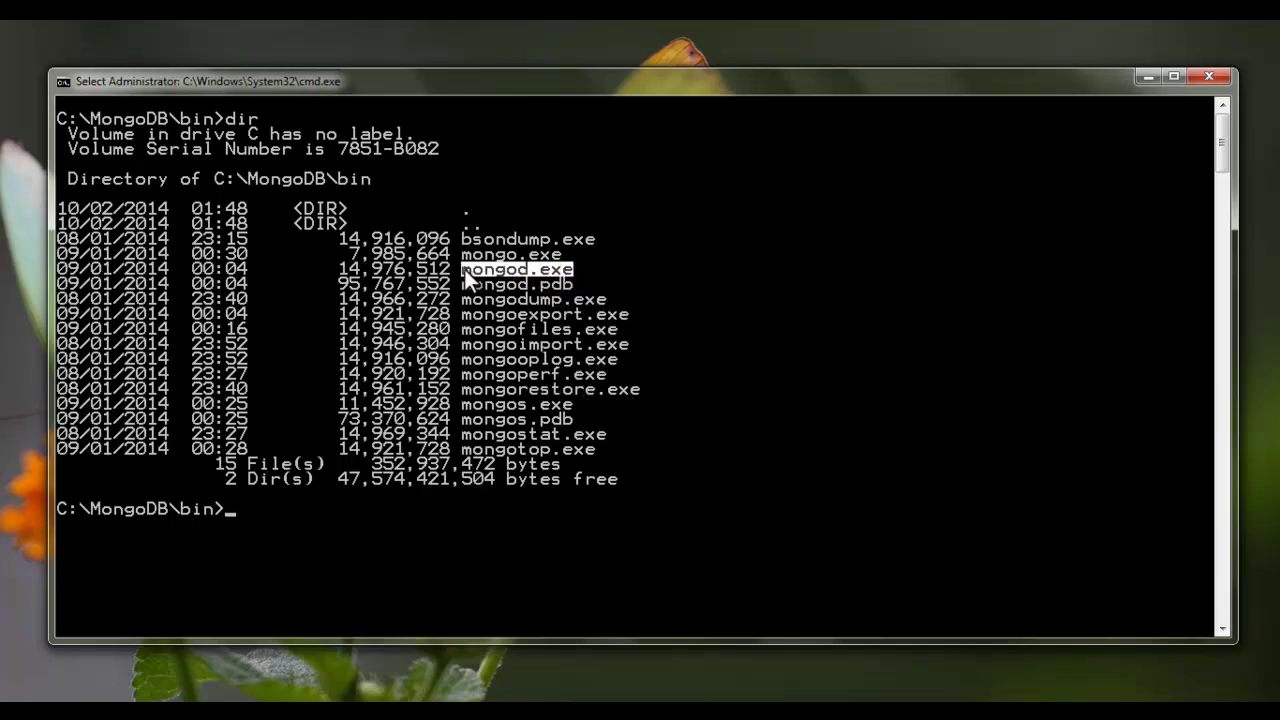
pyautogui.click(562, 255)
pyautogui.hotkey('shift', 'Left')
pyautogui.hotkey('shift', 'Left')
pyautogui.hotkey('shift', 'Left')
pyautogui.hotkey('shift', 'Left')
pyautogui.hotkey('shift', 'Left')
pyautogui.hotkey('shift', 'Left')
pyautogui.hotkey('shift', 'Left')
pyautogui.hotkey('shift', 'Left')
pyautogui.hotkey('shift', 'Left')
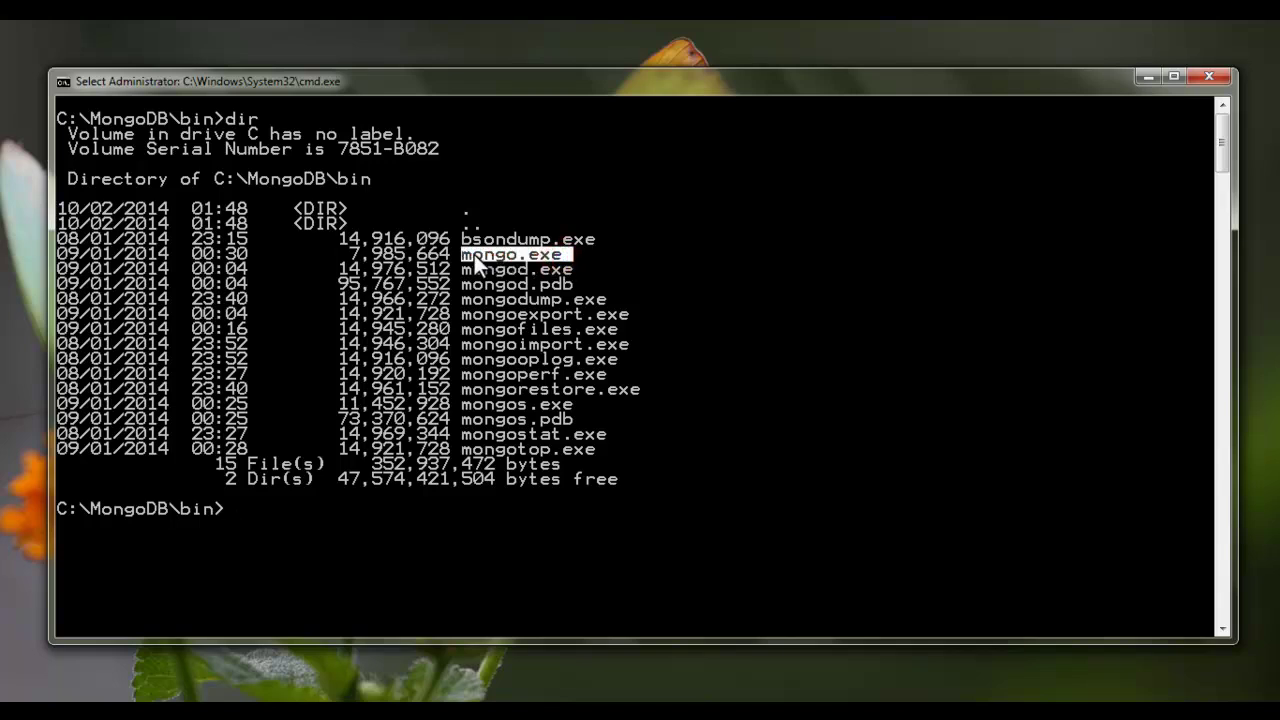
pyautogui.click(577, 269)
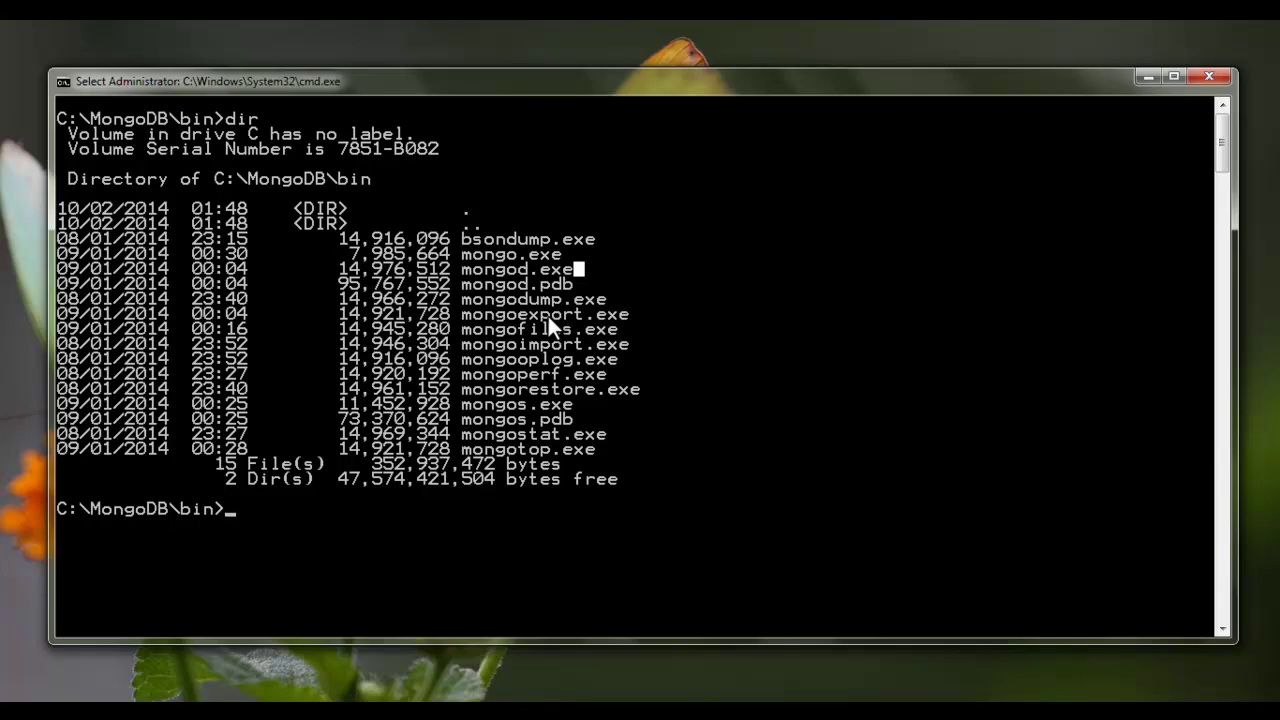
# Clear the console and try to start the MongoDB server by running mongod.exe.
pyautogui.press('Escape')
pyautogui.write('cls')
pyautogui.press('Return')
pyautogui.write('m')
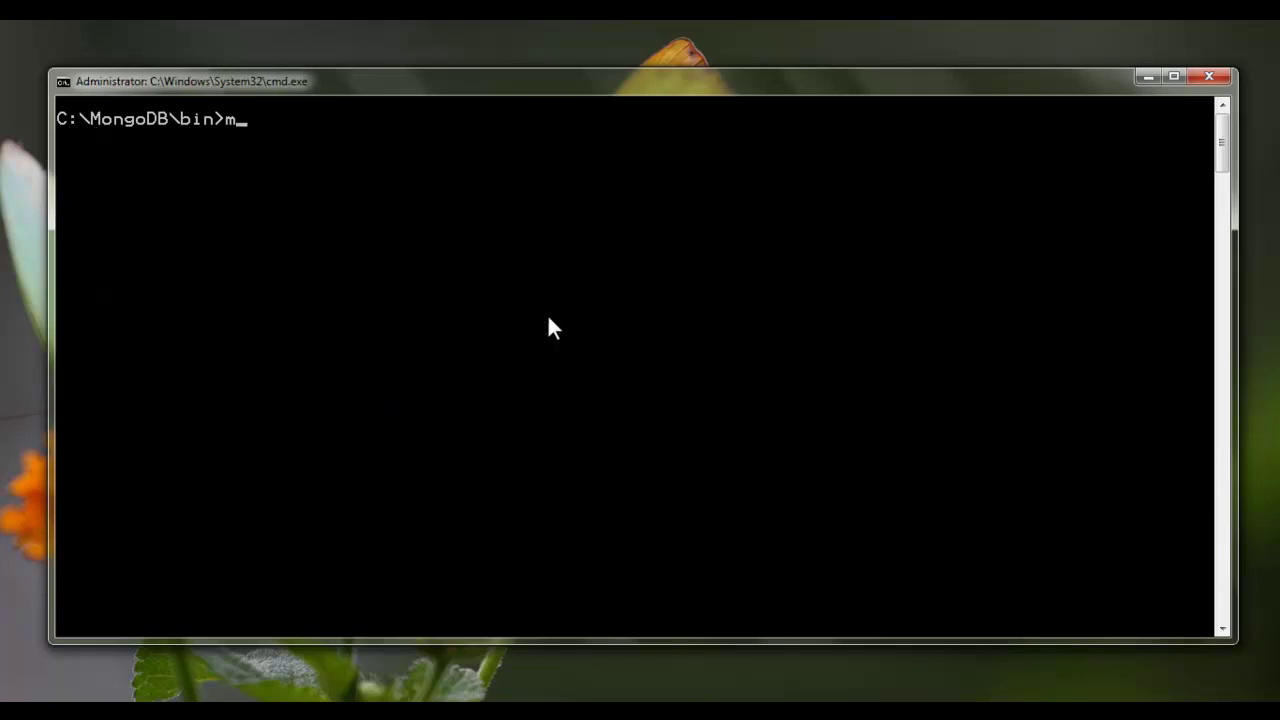
pyautogui.write('ongod.exe')
pyautogui.press('BackSpace')
pyautogui.press('BackSpace')
pyautogui.press('BackSpace')
pyautogui.press('Tab')
pyautogui.press('Return')
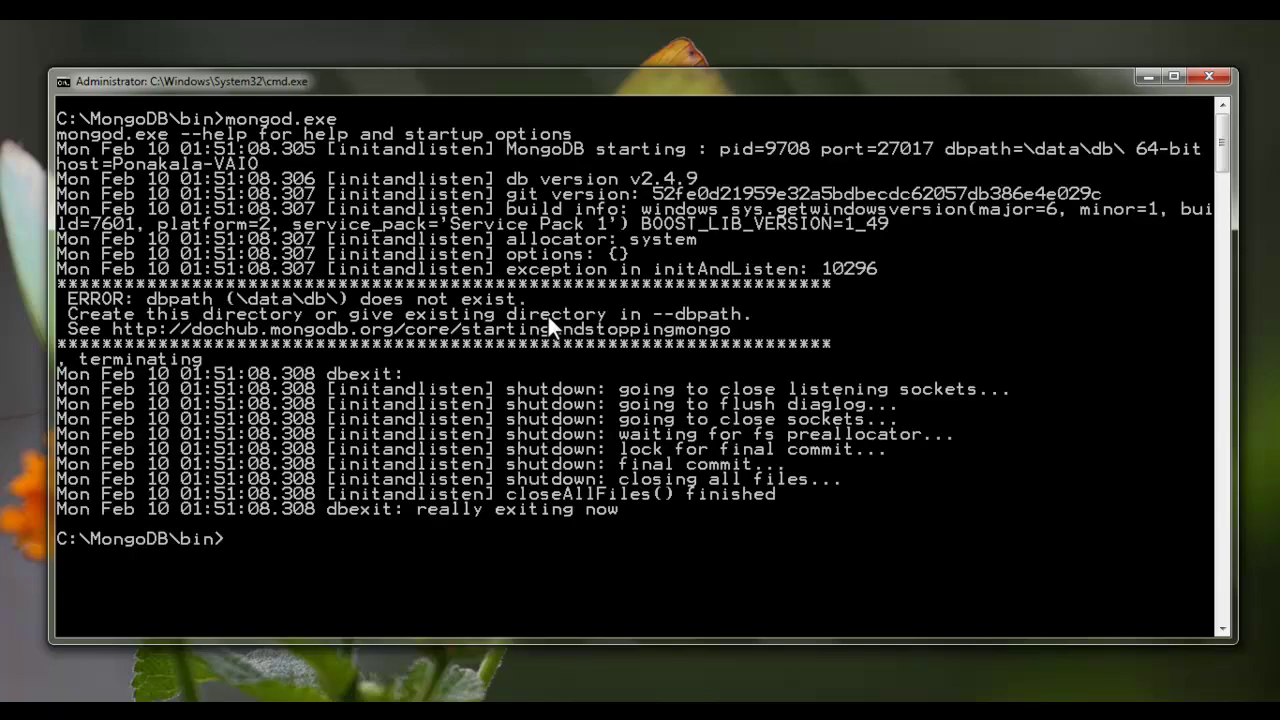
# Examine the server's startup output, highlighting the \data\db\ path in the dbpath error line.
pyautogui.rightClick(611, 202)
pyautogui.click(657, 217)
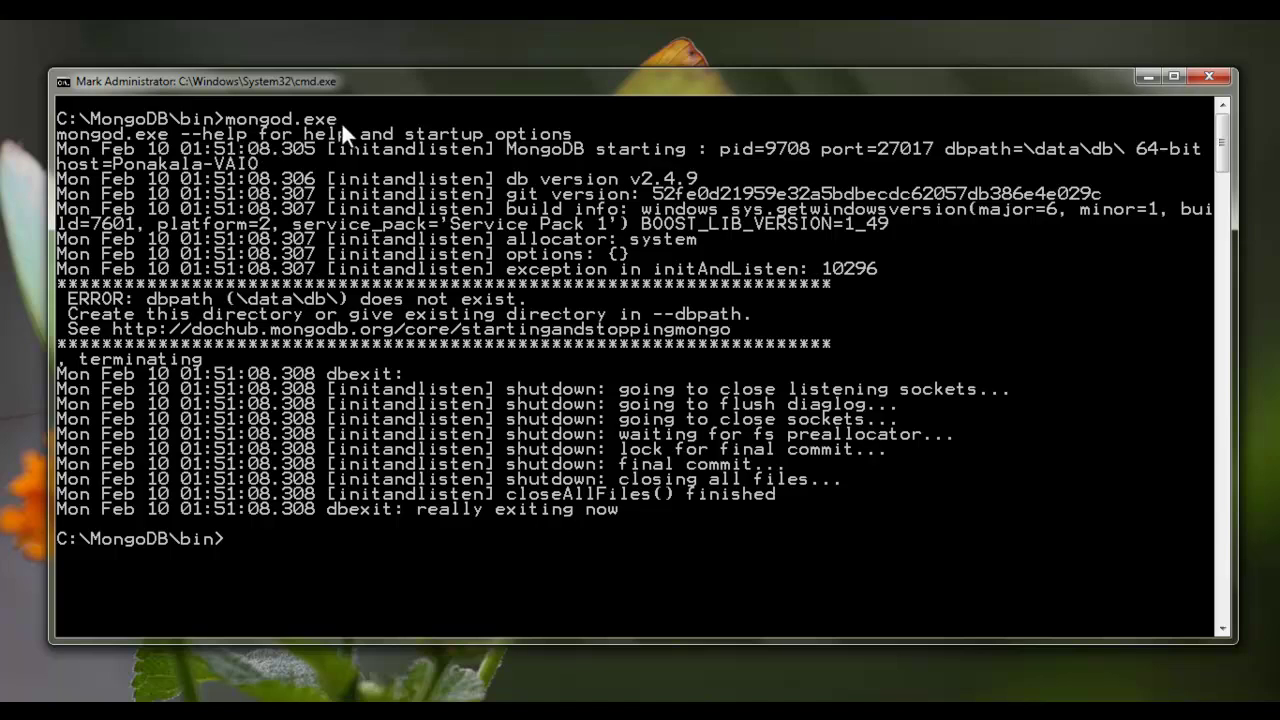
pyautogui.moveTo(337, 297); pyautogui.dragTo(269, 303)
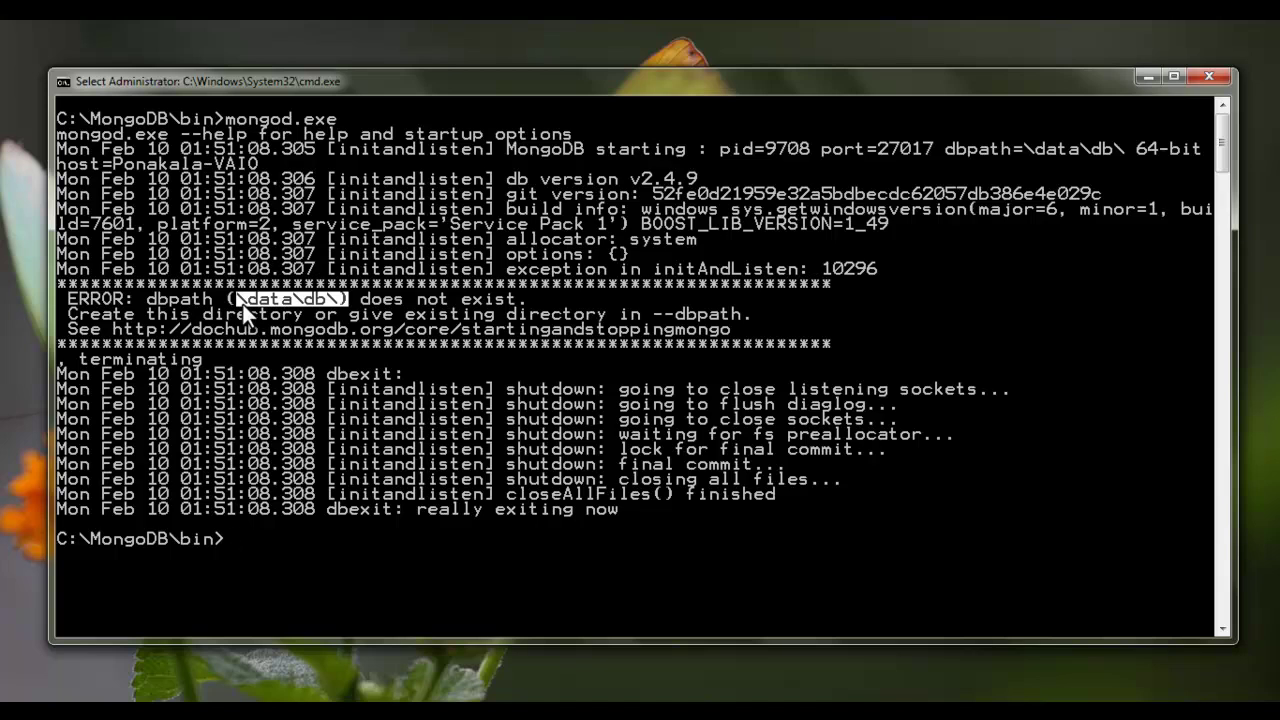
pyautogui.click(345, 299)
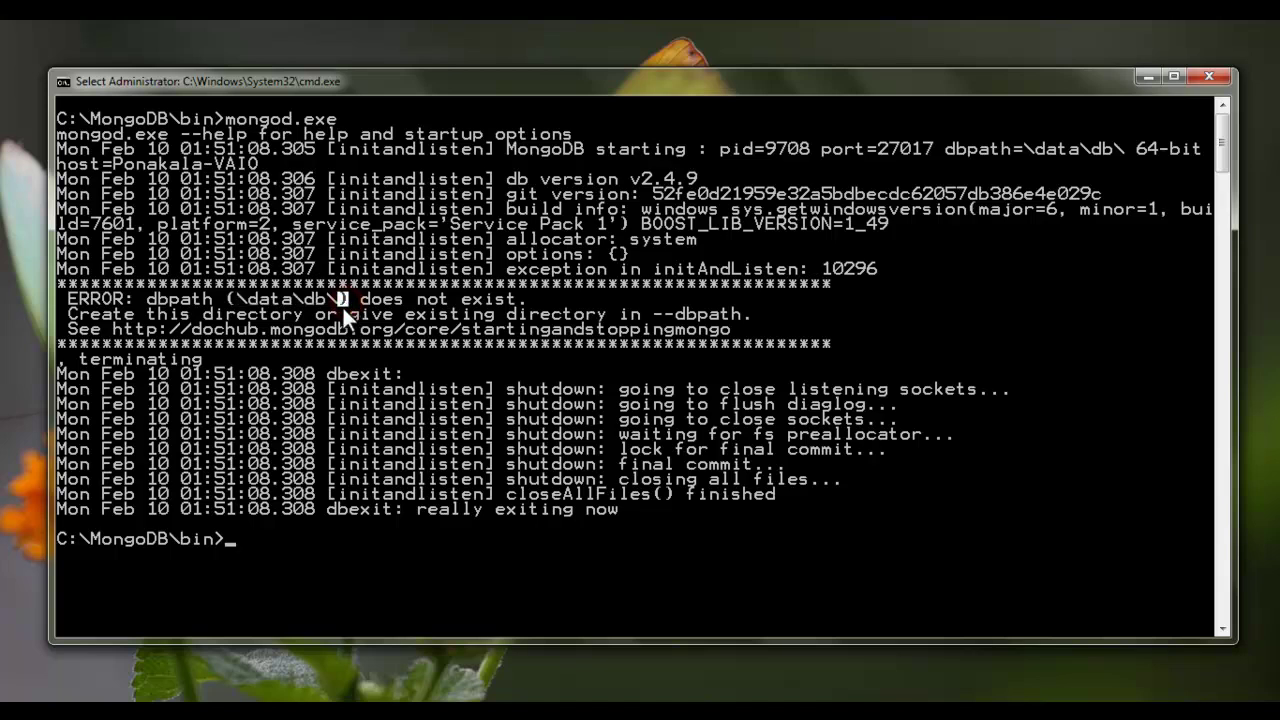
pyautogui.moveTo(348, 298); pyautogui.dragTo(235, 298)
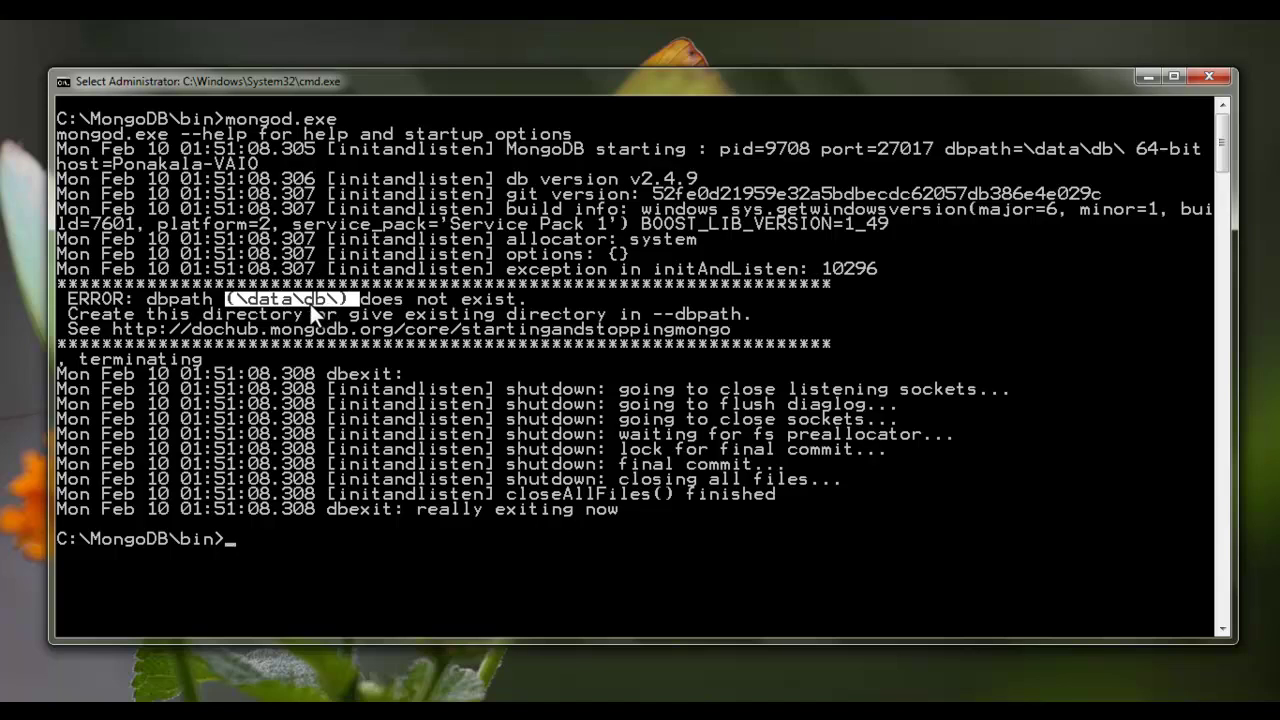
pyautogui.moveTo(341, 303); pyautogui.dragTo(240, 300)
pyautogui.press('Return')
# Go to the root of C: and create a directory named data.
pyautogui.write('c')
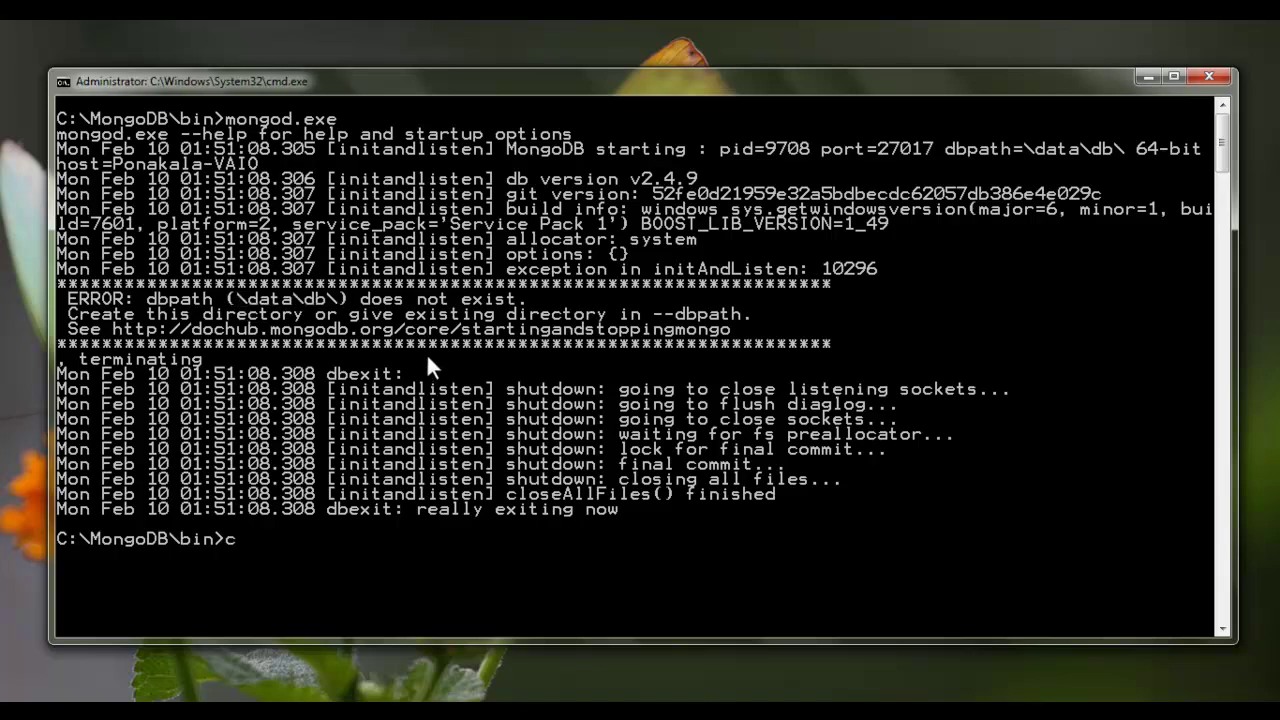
pyautogui.write('d\\')
pyautogui.press('Return')
pyautogui.write('md data')
pyautogui.press('Return')
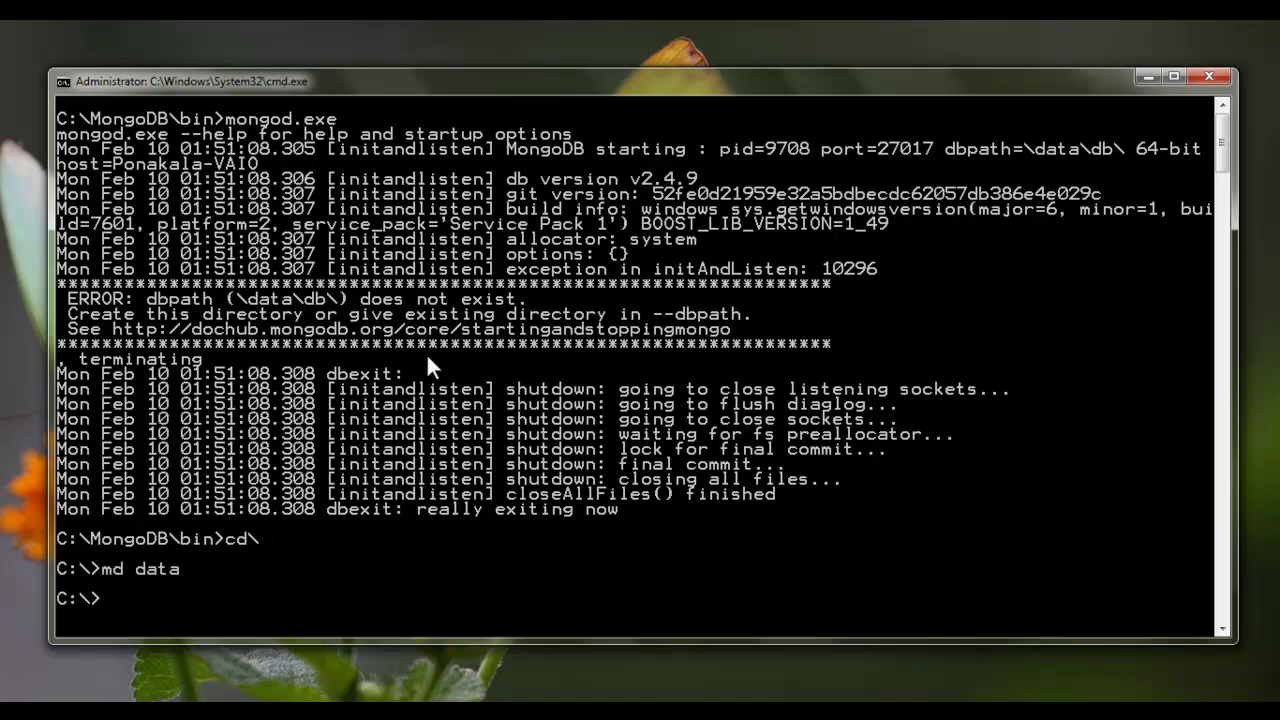
# Create a db directory inside C:\data and clear the console.
pyautogui.write('cd data')
pyautogui.press('Return')
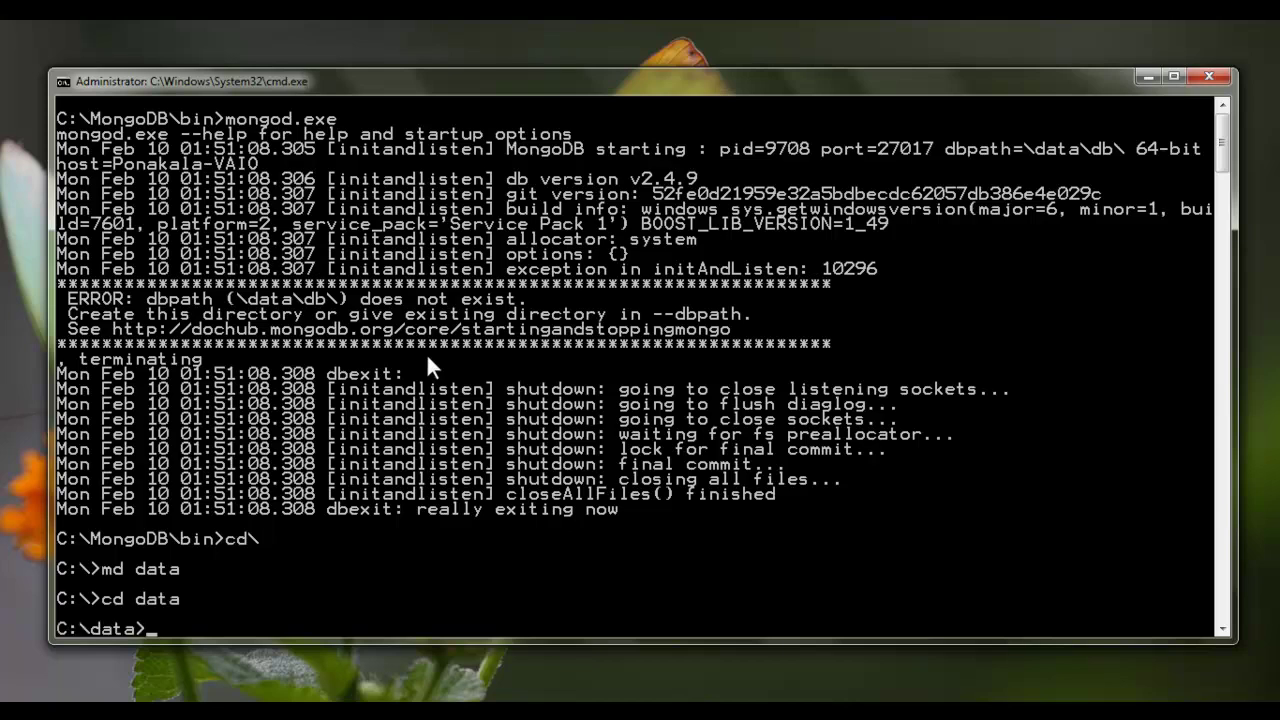
pyautogui.write('md db')
pyautogui.press('Return')
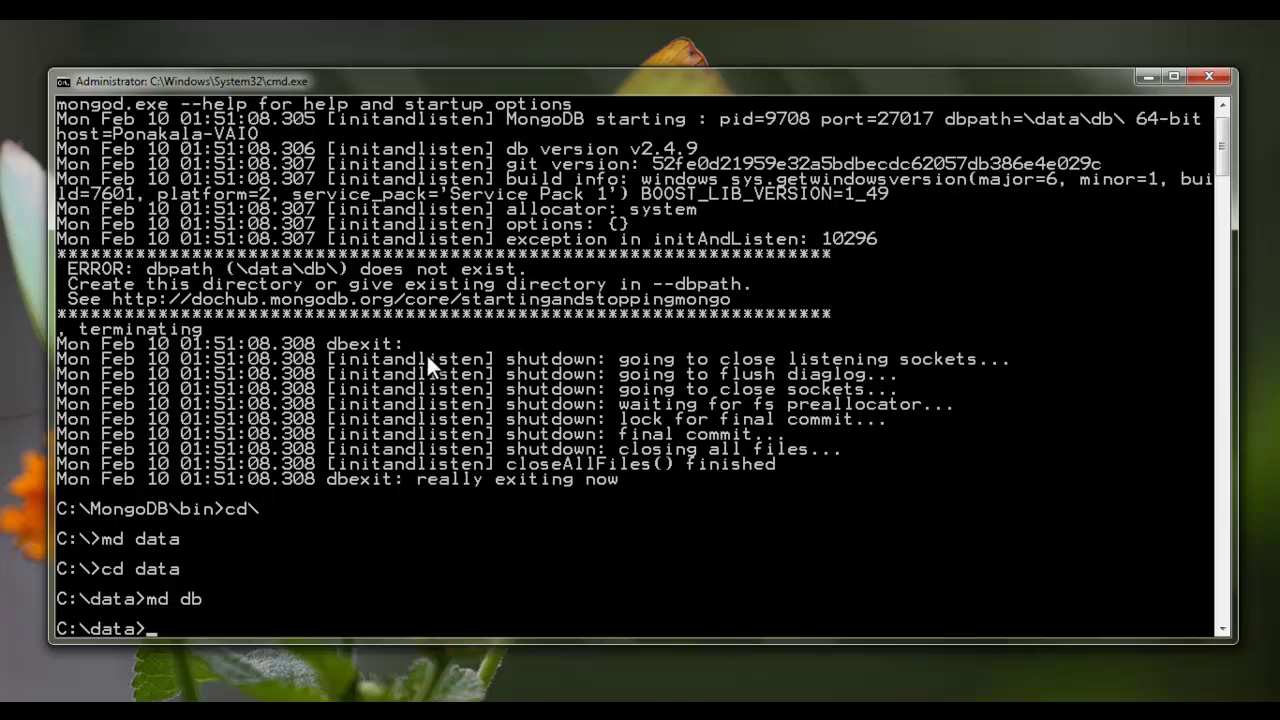
pyautogui.write('cls')
pyautogui.press('Return')
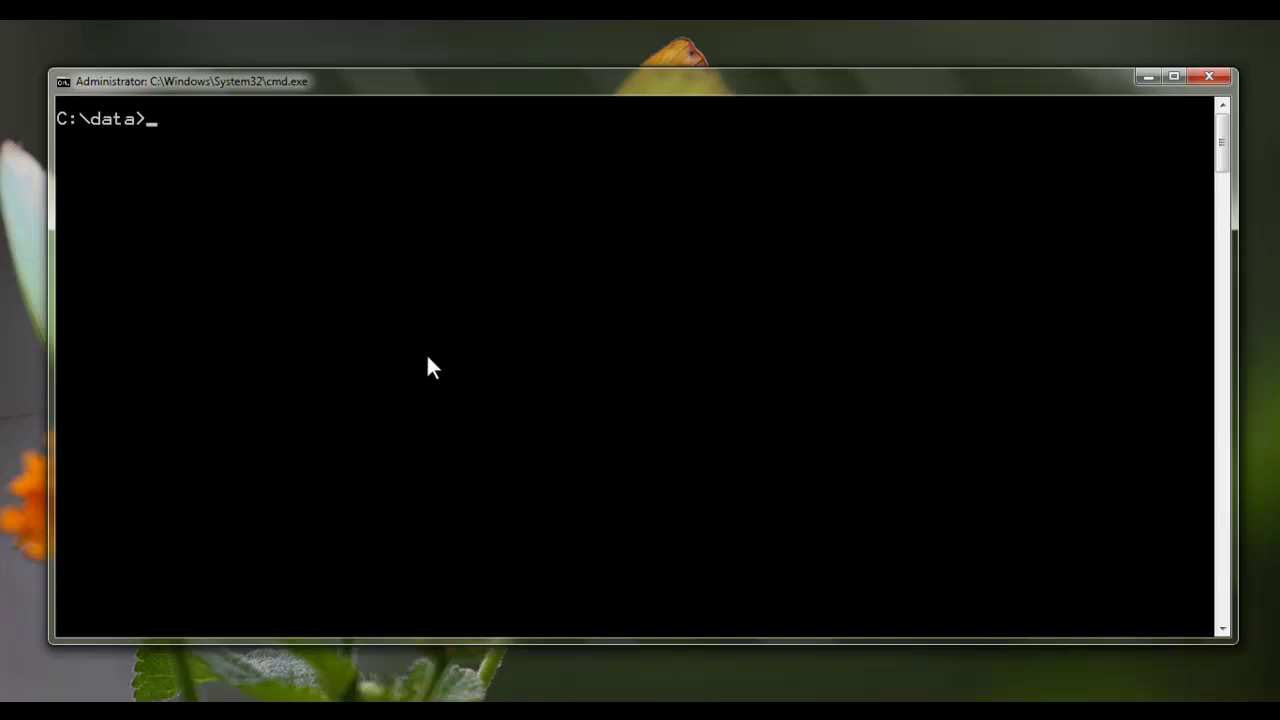
# Return to the root of C: and change back into MongoDB\bin.
pyautogui.write('cd\\')
pyautogui.press('Return')
pyautogui.write('cd MongoDB')
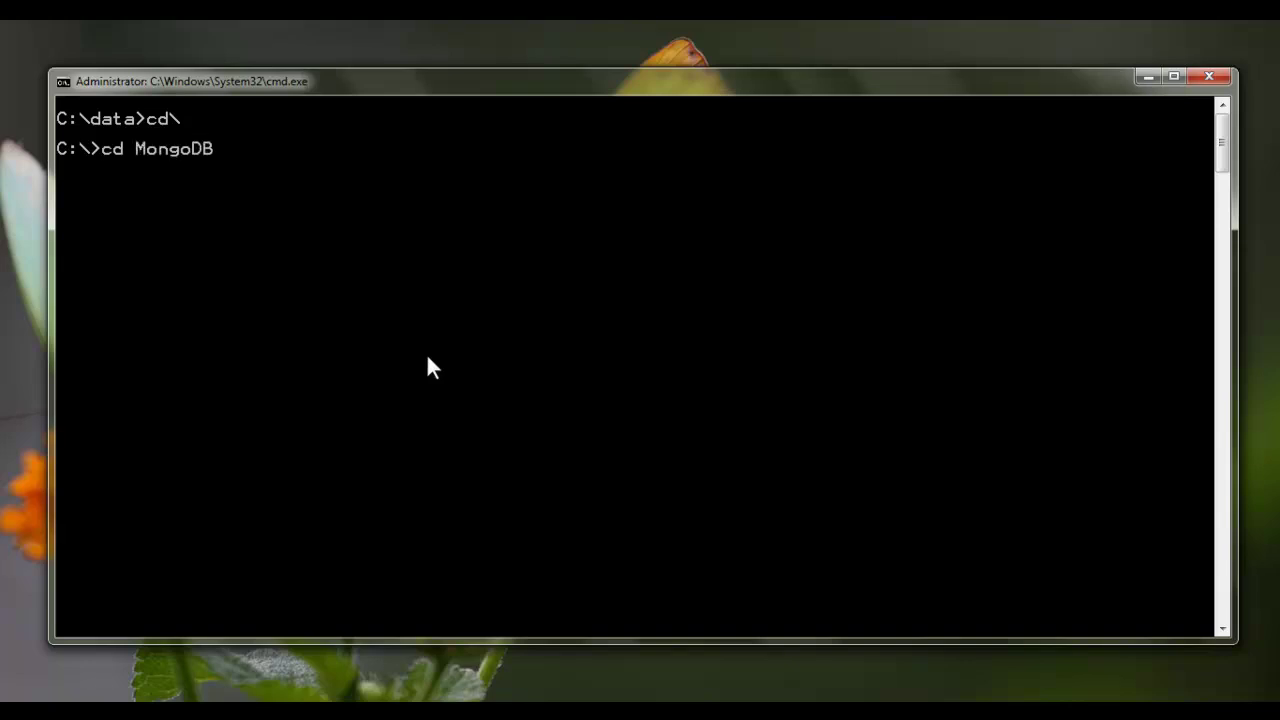
pyautogui.write('\\bin')
pyautogui.press('Return')
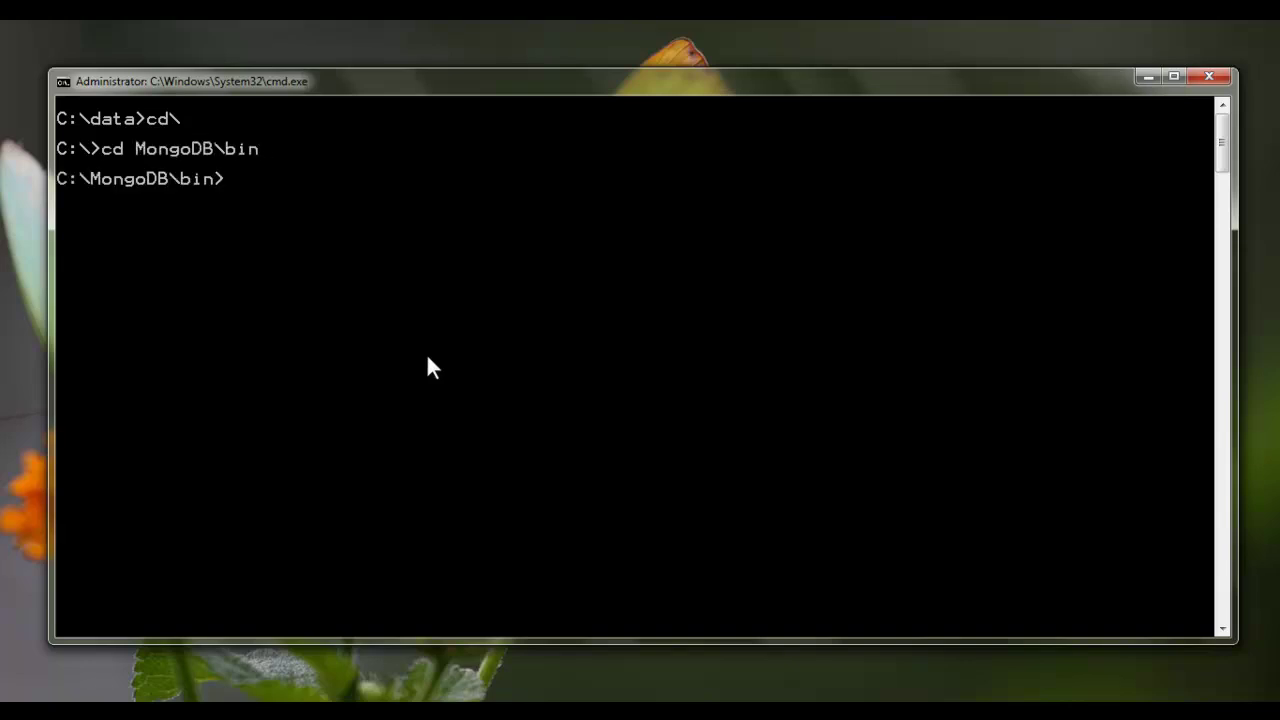
# Clear the console and start the mongod server again from C:\MongoDB\bin.
pyautogui.write('cls')
pyautogui.press('Return')
pyautogui.write('mongod')
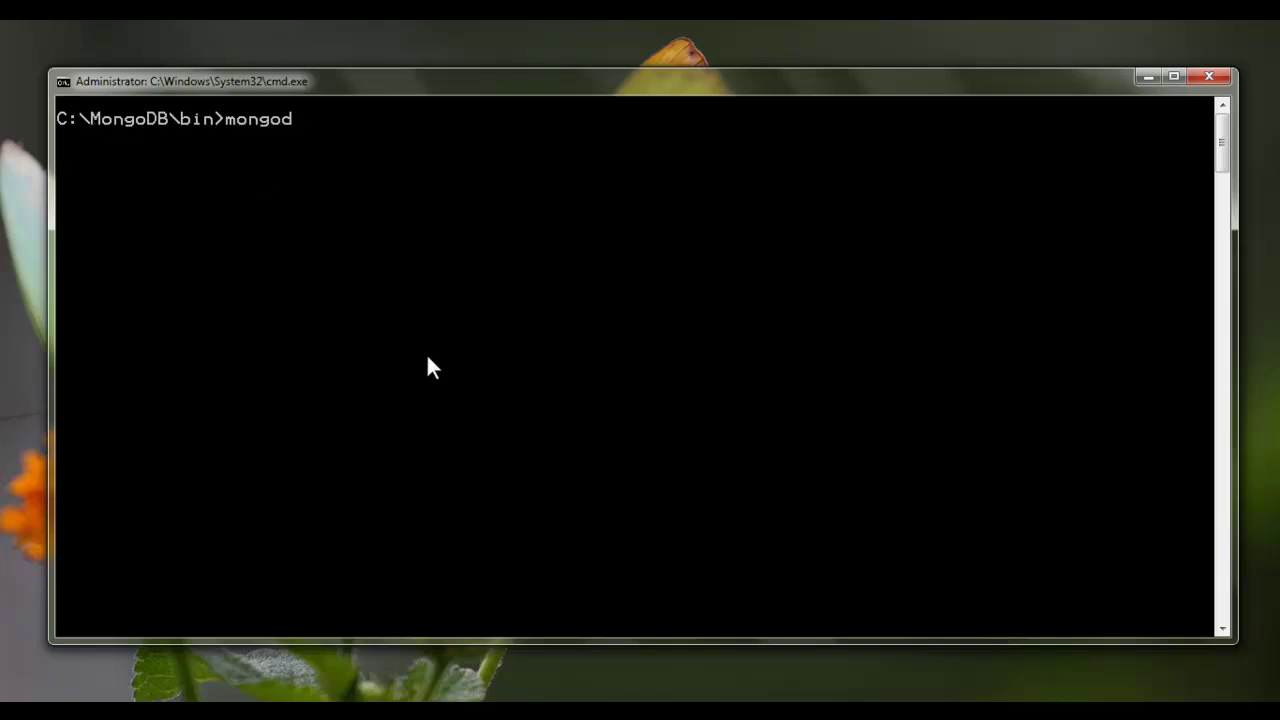
pyautogui.write('b')
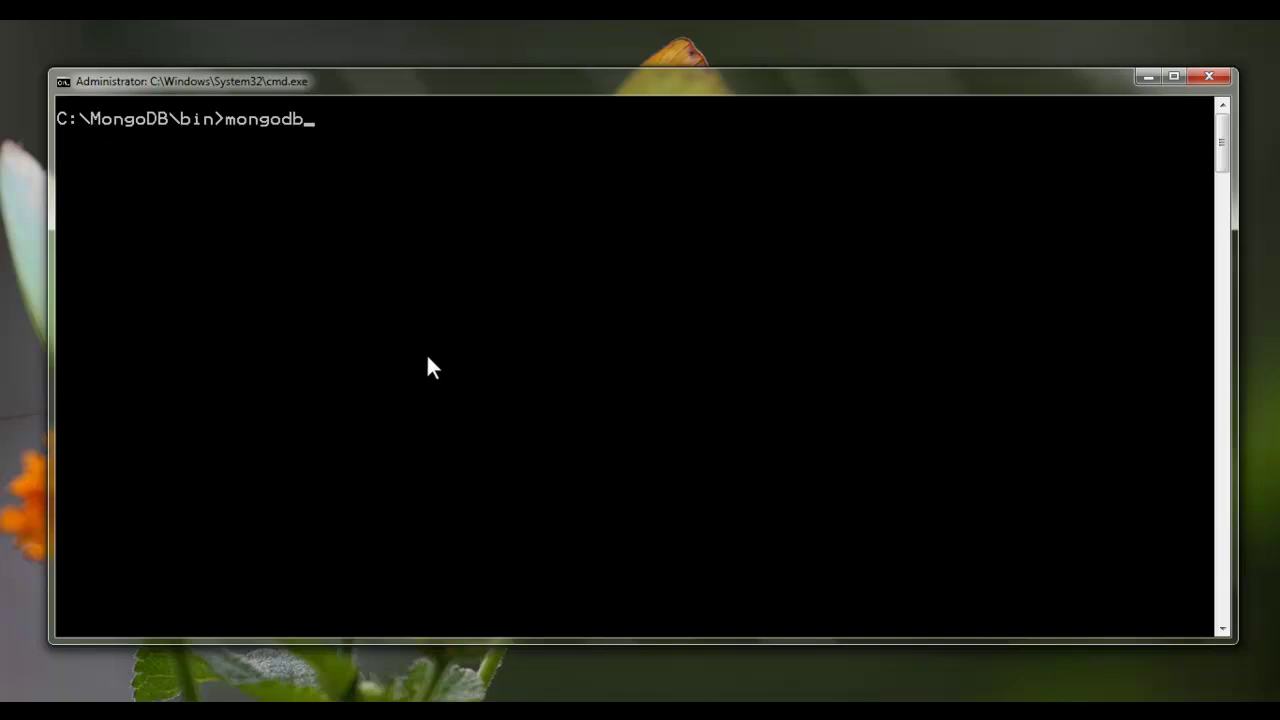
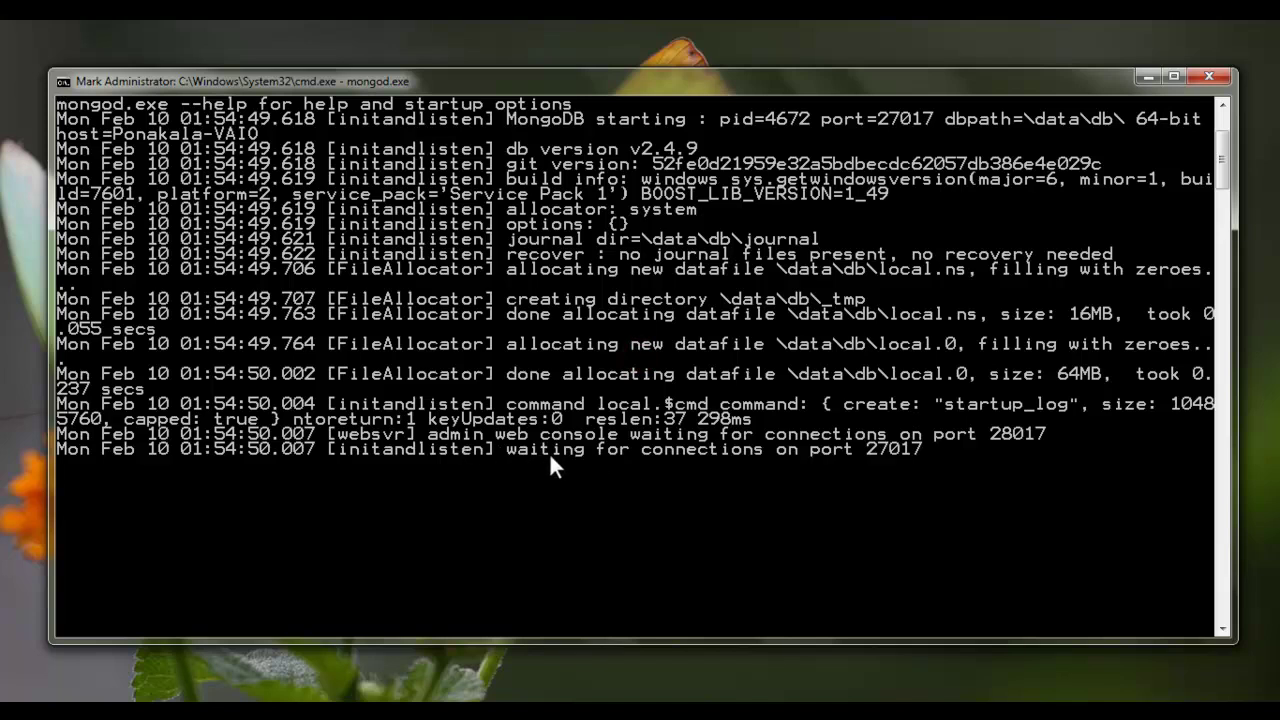
# Highlight the line in the server output that tells which port it is waiting for connections on.
pyautogui.click(920, 449)
pyautogui.moveTo(915, 448); pyautogui.dragTo(505, 450)
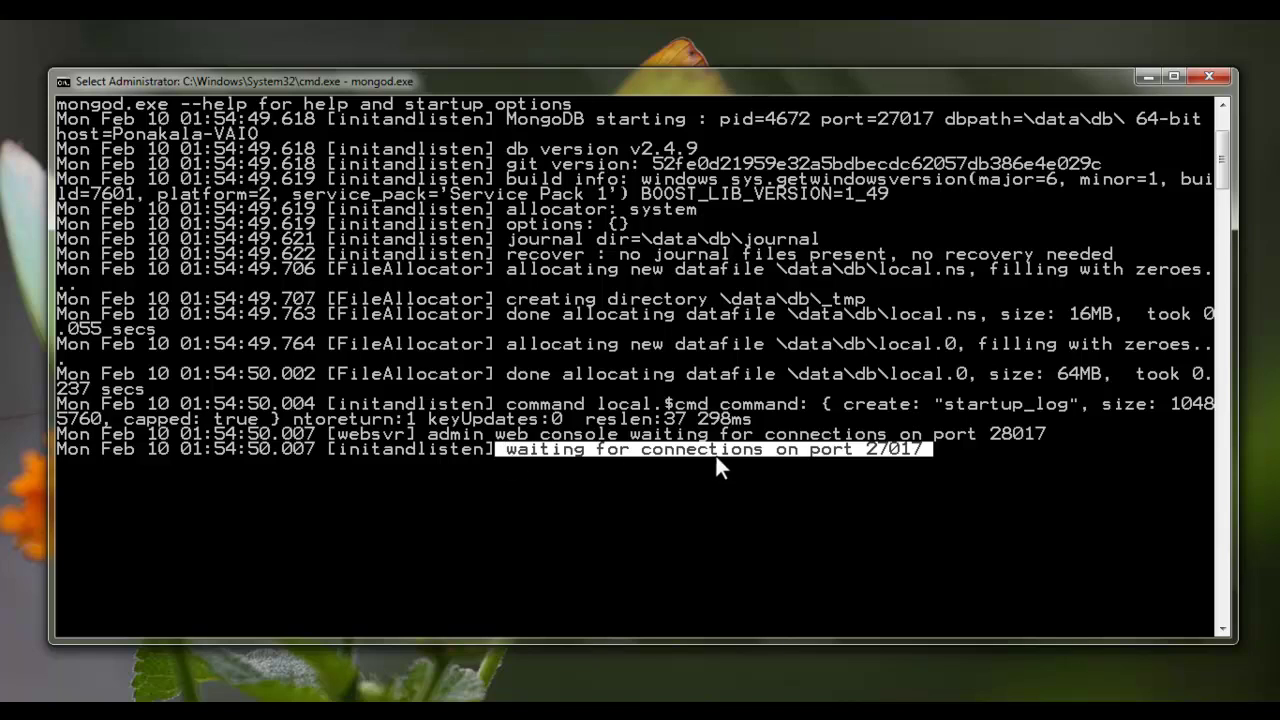
pyautogui.rightClick(910, 450)
pyautogui.moveTo(910, 450); pyautogui.dragTo(508, 453)
pyautogui.click(915, 448)
pyautogui.moveTo(923, 447); pyautogui.dragTo(508, 455)
pyautogui.click(508, 455)
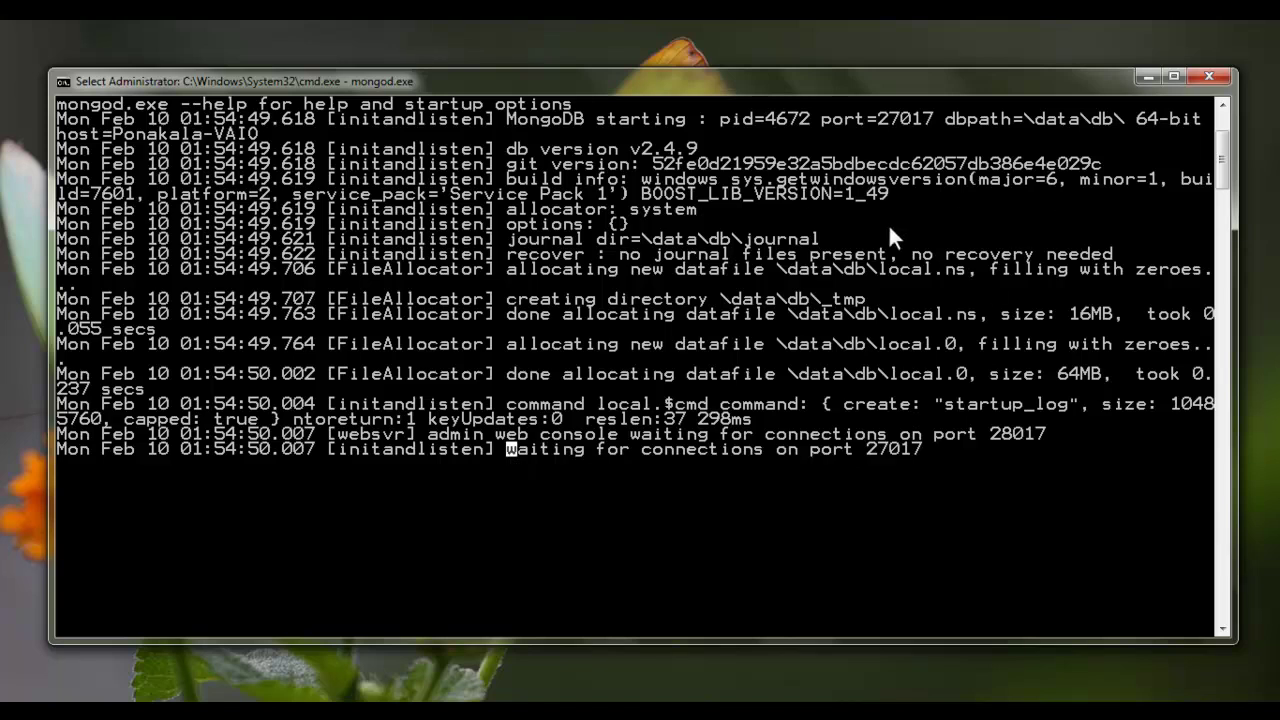
# Minimize the command prompt, switch to EditPlus and write "1) Using Mongo Shell." in the empty document.
pyautogui.click(1146, 77)
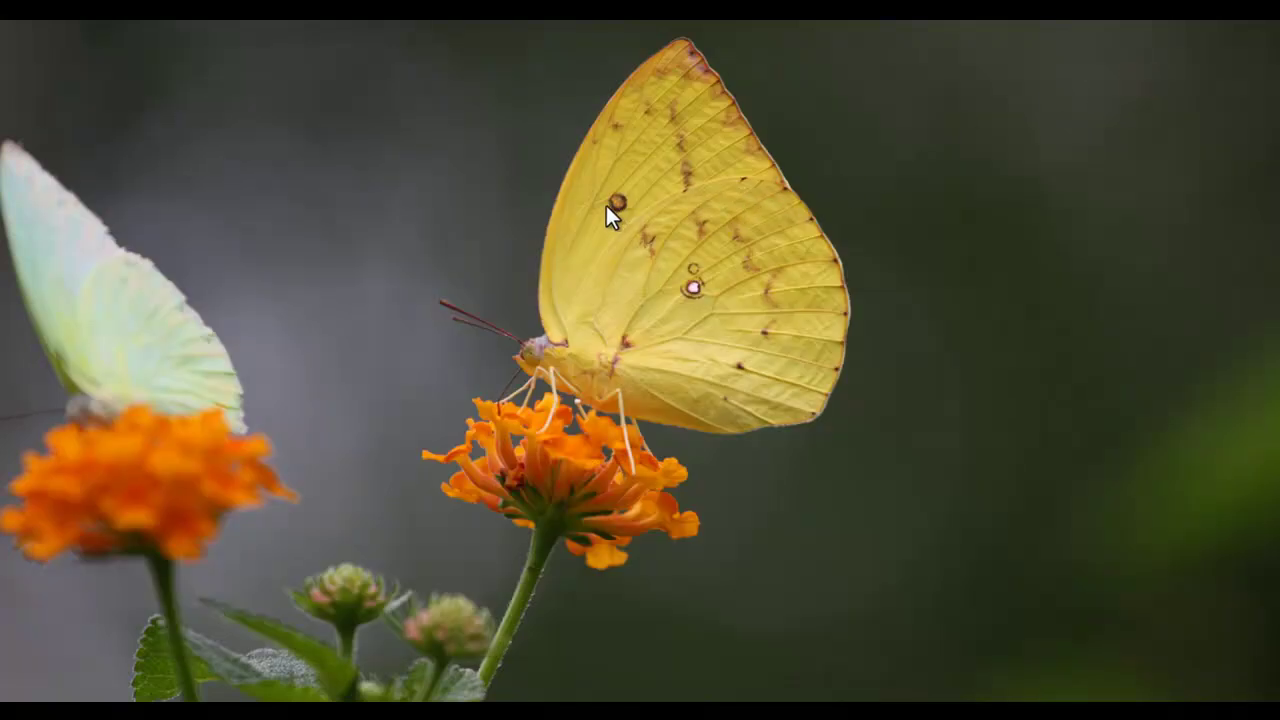
pyautogui.click(516, 693)
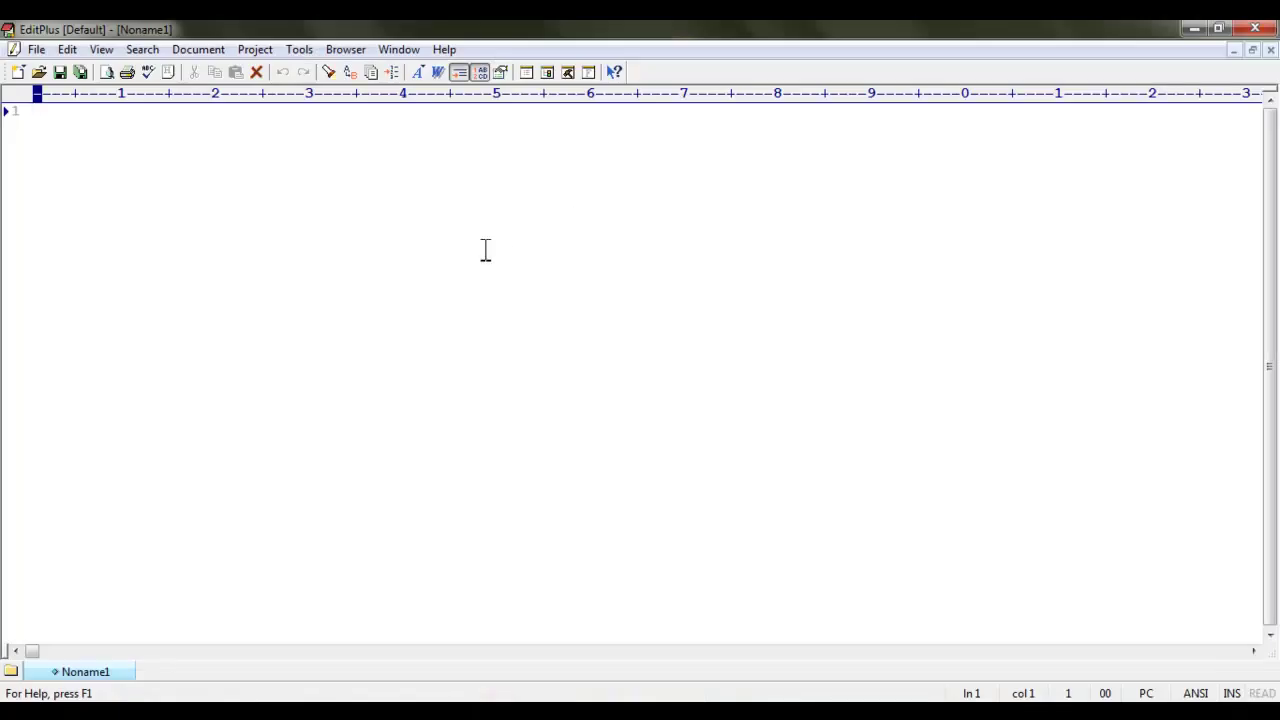
pyautogui.write('1) Usin')
pyautogui.press('BackSpace')
pyautogui.press('BackSpace')
pyautogui.press('BackSpace')
pyautogui.write('sing Mongo')
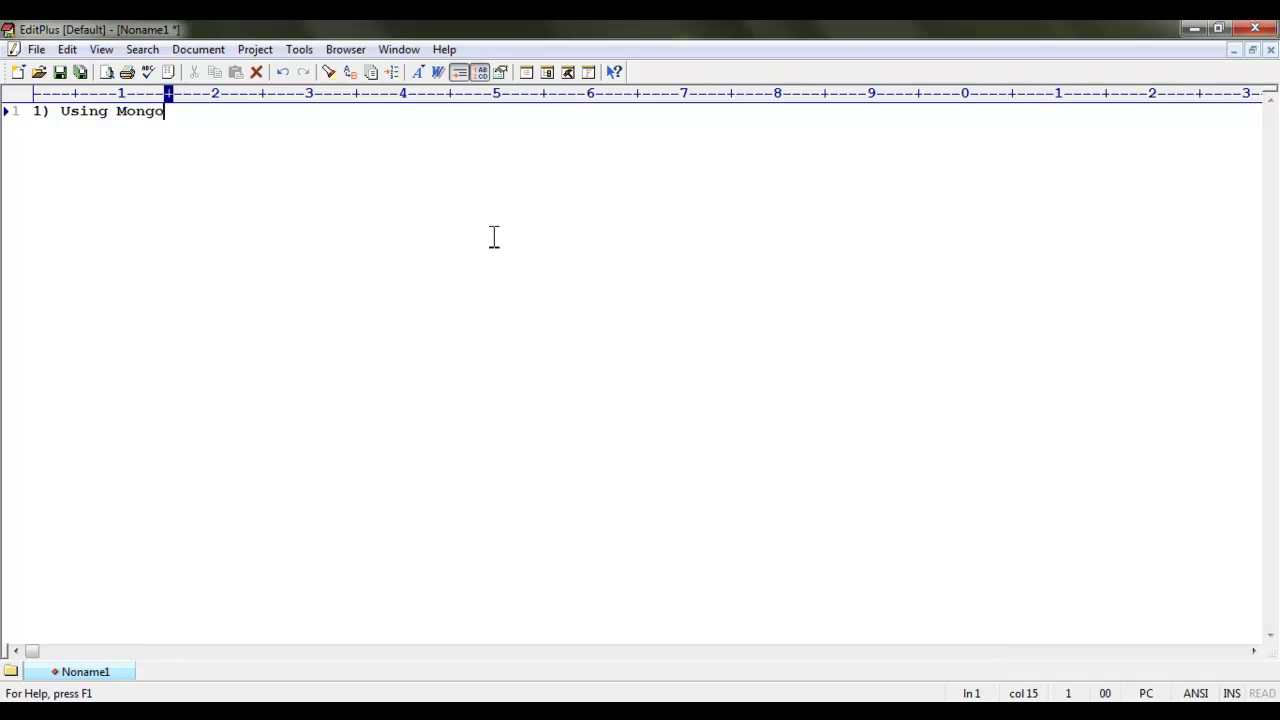
pyautogui.write(' Shell.')
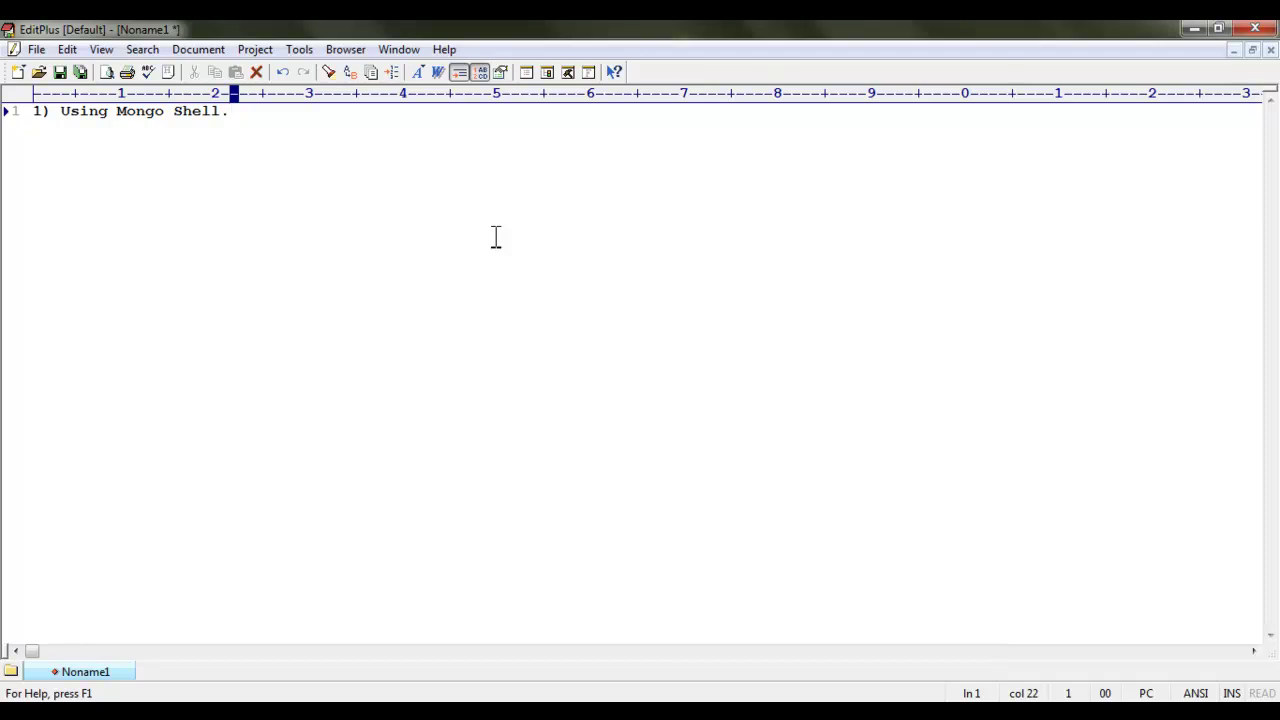
# Add "2) Java Driver" as the second item, leaving a blank line below "1) Using Mongo Shell.".
pyautogui.press('Return')
pyautogui.press('Return')
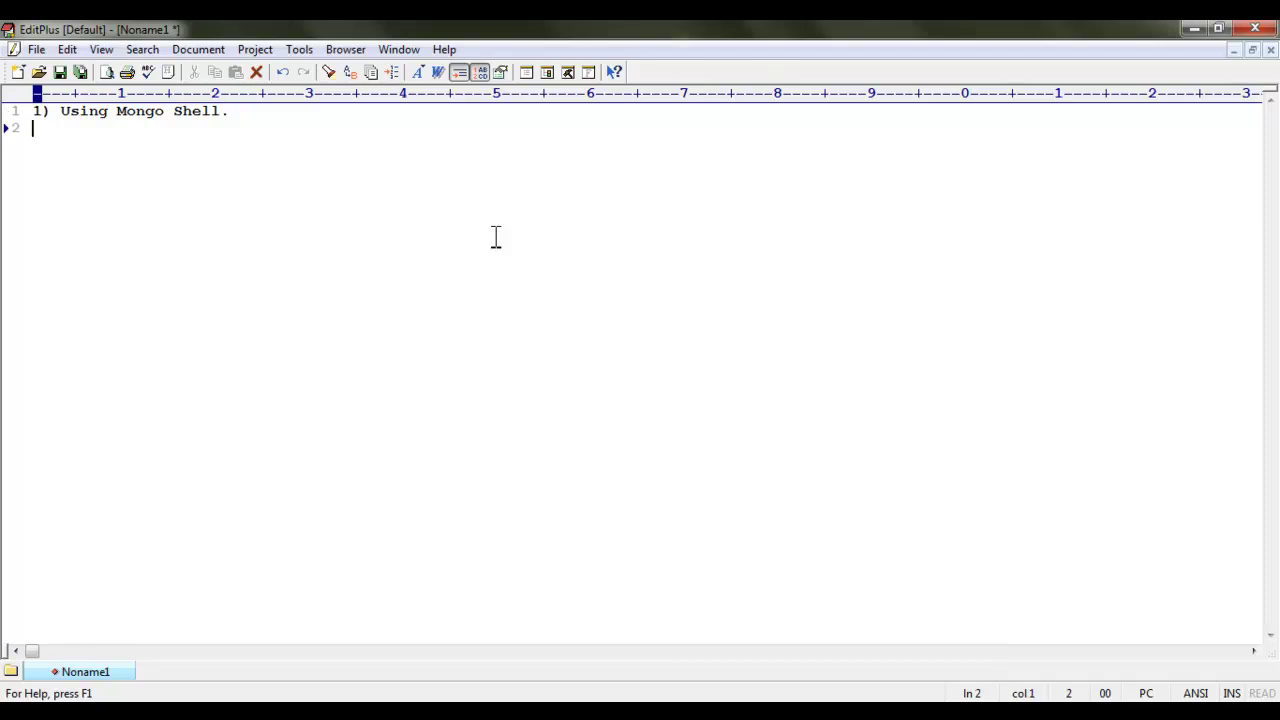
pyautogui.write('2)')
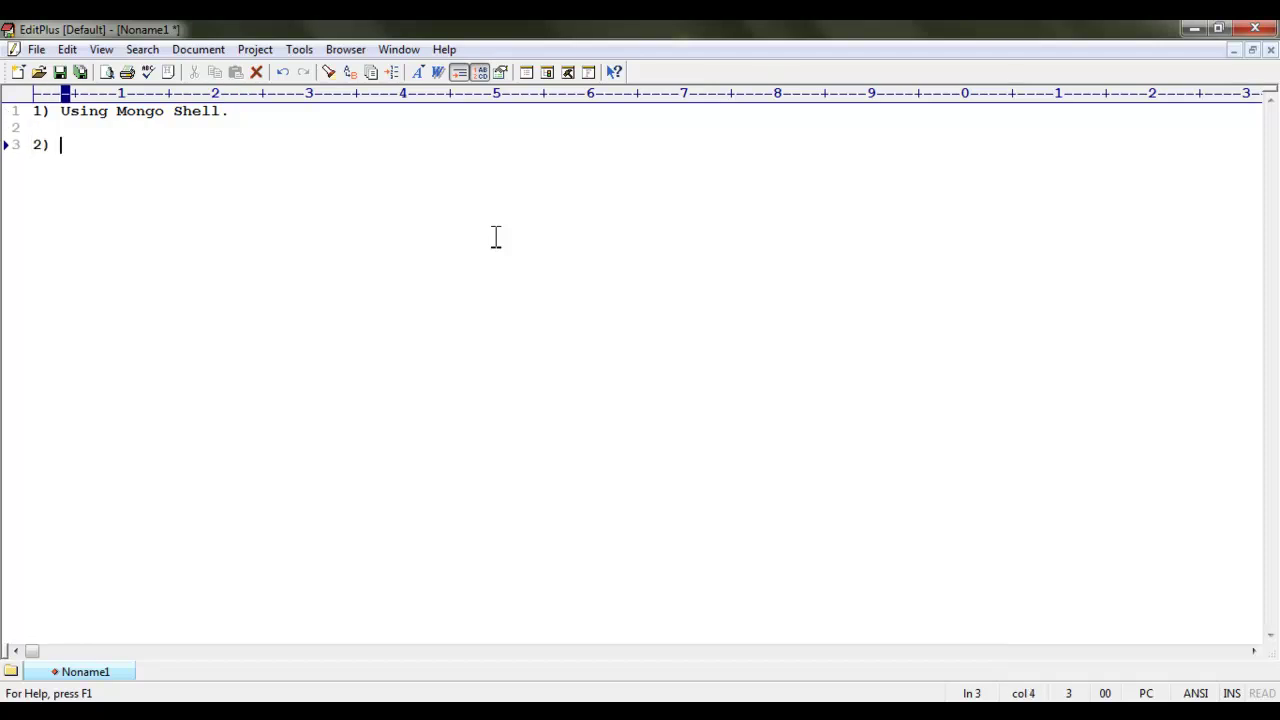
pyautogui.write(' Java Driver')
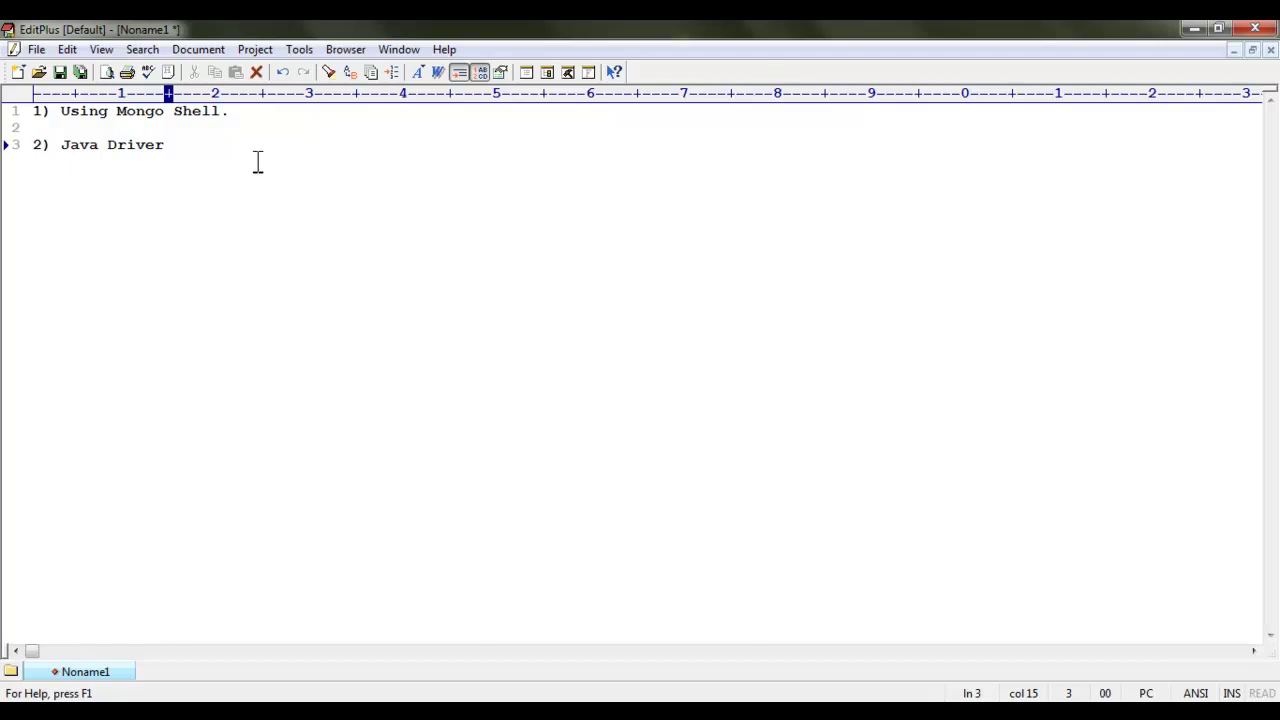
# Open a second command prompt with cmd and clear its console.
pyautogui.press('super')
pyautogui.moveTo(231, 166)
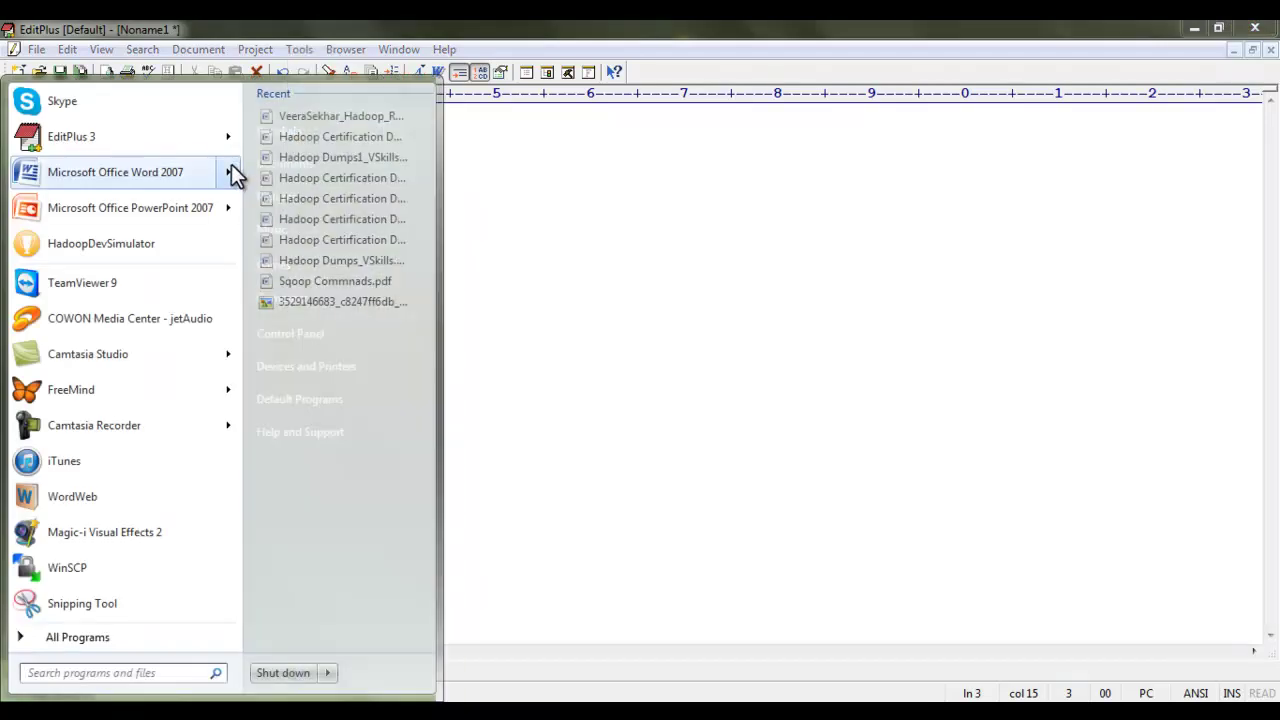
pyautogui.write('cmd')
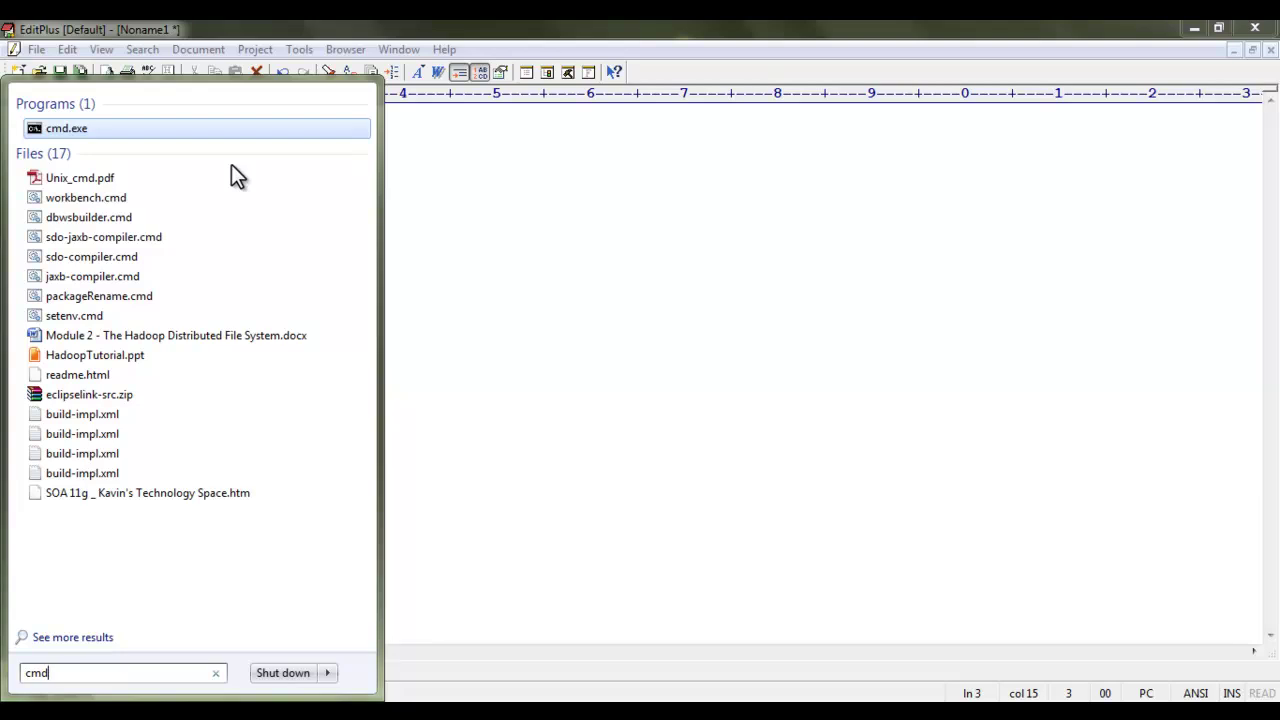
pyautogui.press('Return')
pyautogui.write('cd')
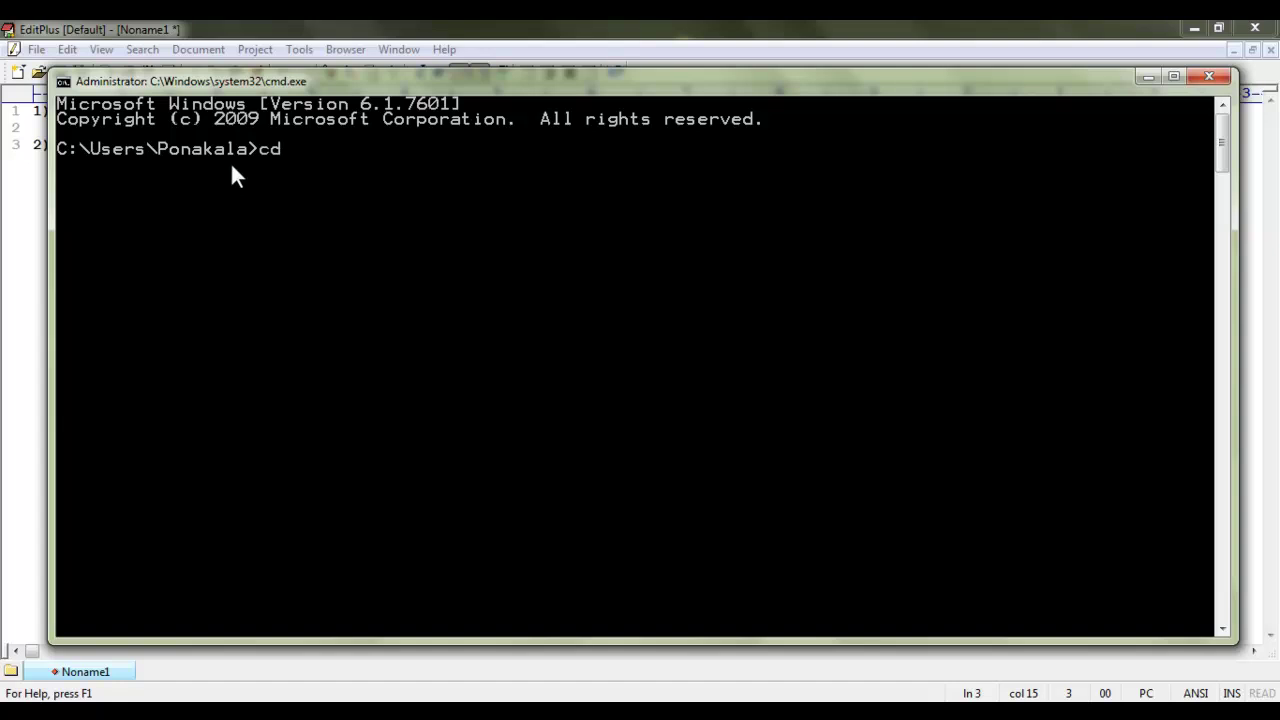
pyautogui.press('Return')
pyautogui.write('cls')
pyautogui.press('Return')
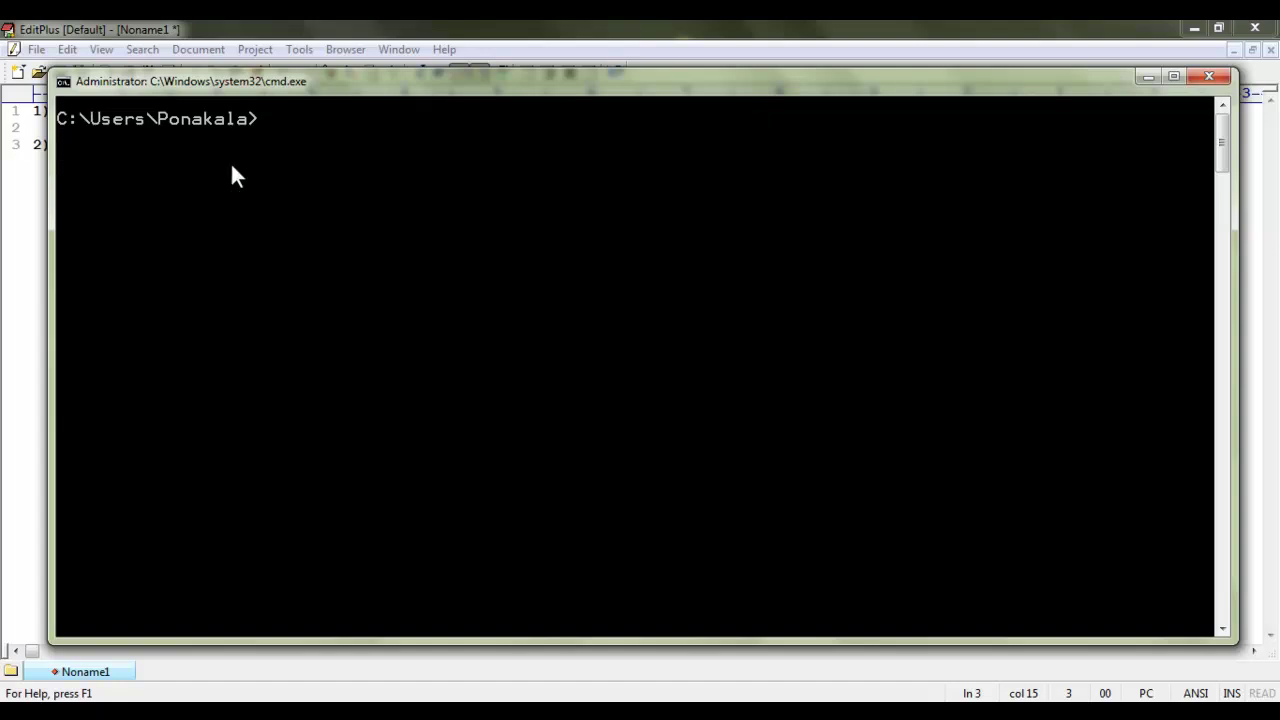
# Go to the root of C: and change into MongoDB\bin.
pyautogui.write('cd')
pyautogui.write('\\')
pyautogui.press('Return')
pyautogui.write('cd mong')
pyautogui.press('Tab')
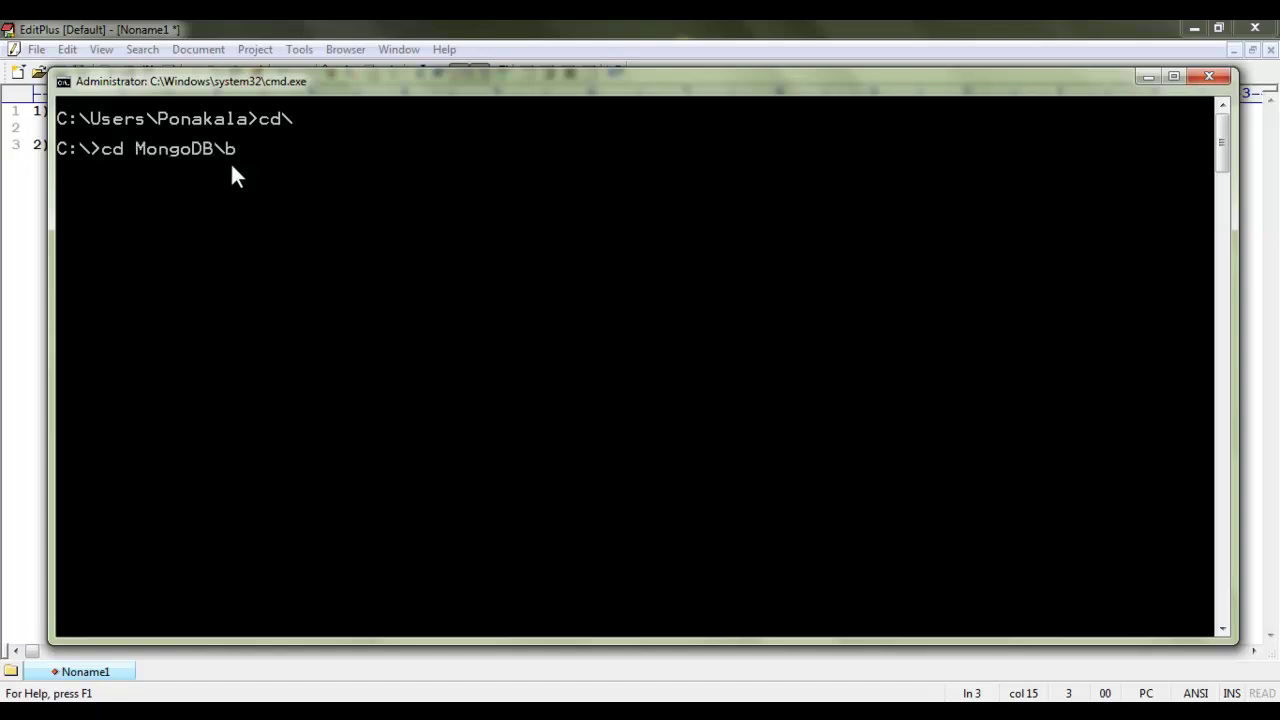
pyautogui.write('\\bin')
pyautogui.press('Return')
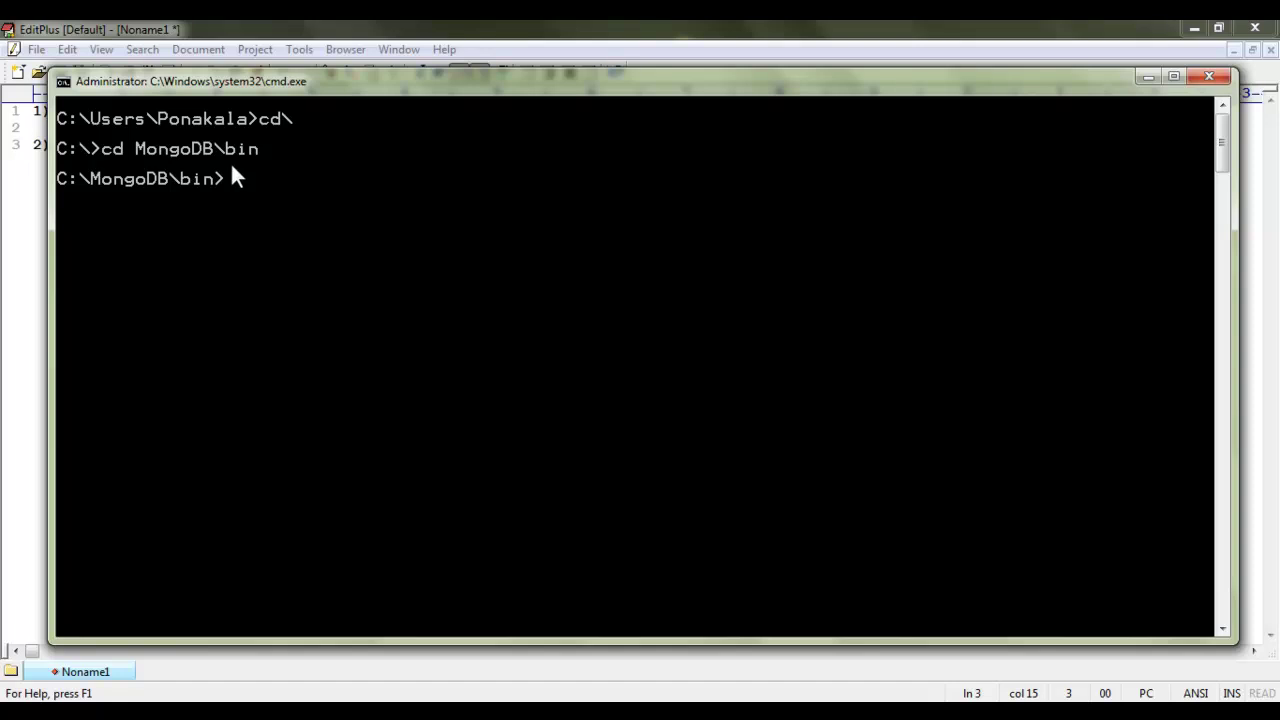
# Start the Mongo shell by running mongo.exe from the bin directory.
pyautogui.write('mongo')
pyautogui.rightClick(281, 137)
pyautogui.click(306, 151)
pyautogui.moveTo(263, 147); pyautogui.dragTo(106, 155)
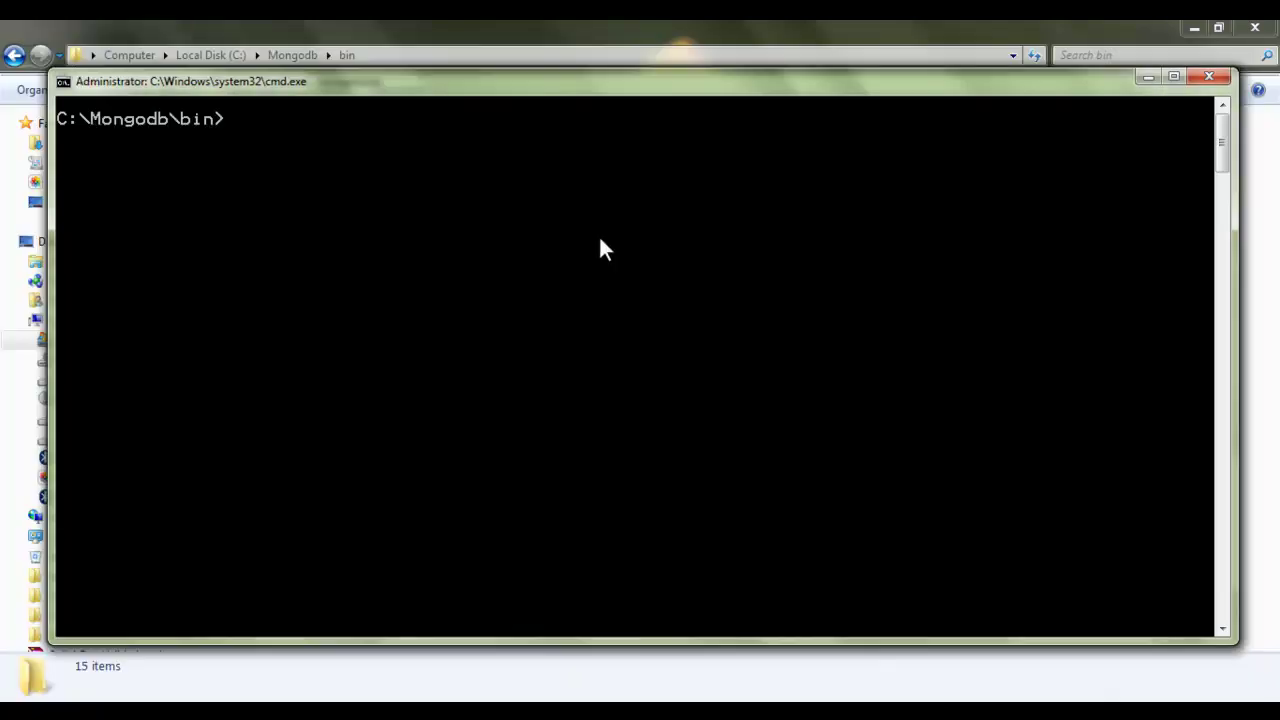
pyautogui.write('mongo.exe')
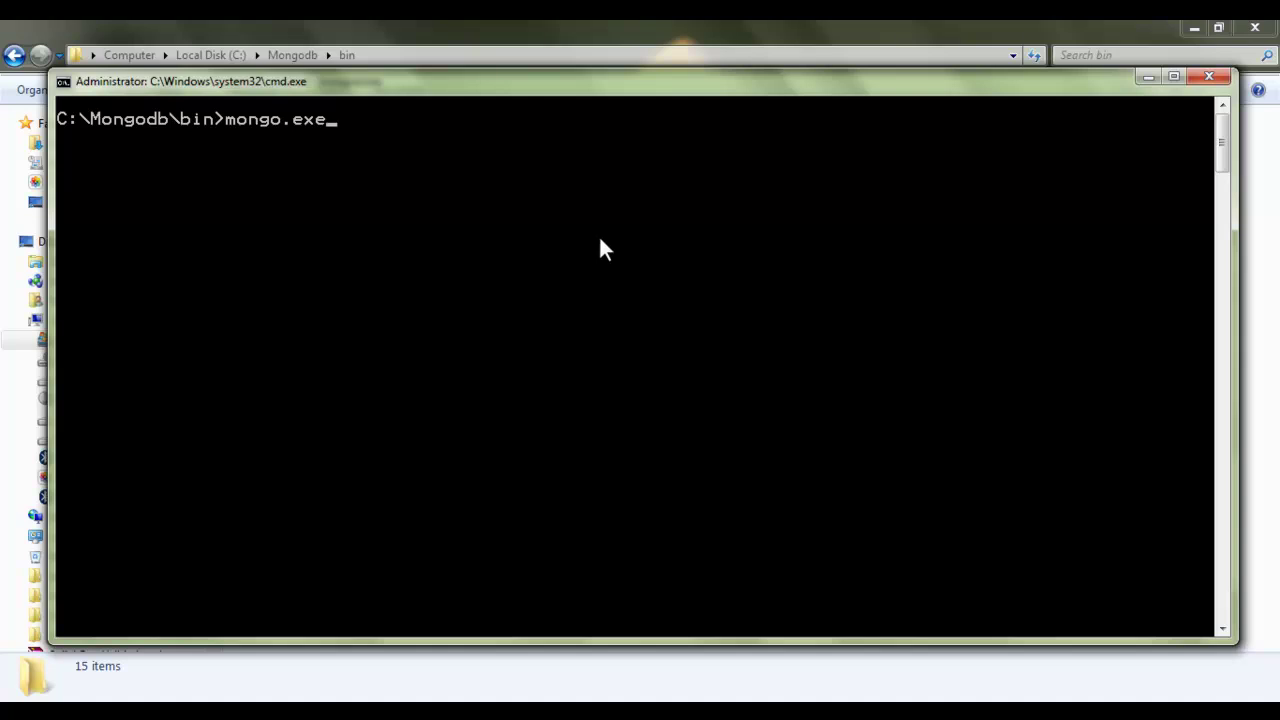
pyautogui.press('Return')
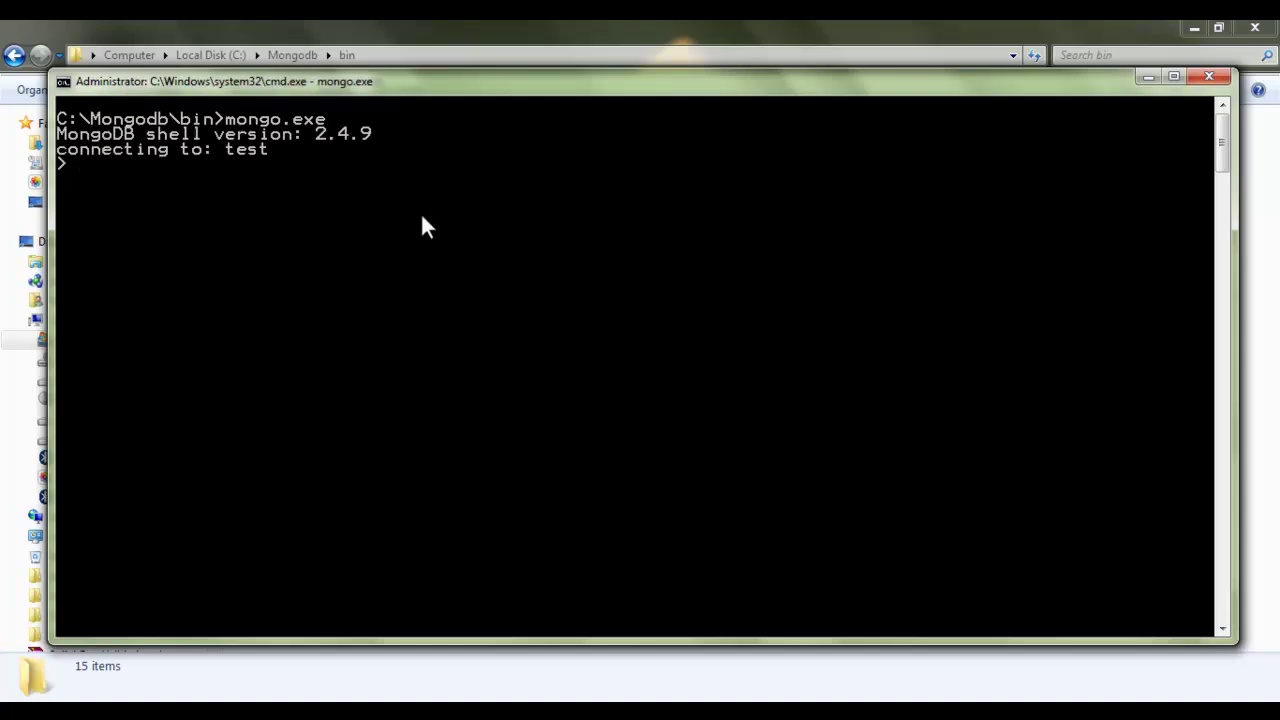
# Highlight the shell version in the startup output and clear the shell screen.
pyautogui.rightClick(323, 156)
pyautogui.click(360, 170)
pyautogui.moveTo(380, 134); pyautogui.dragTo(192, 135)
pyautogui.click(117, 179)
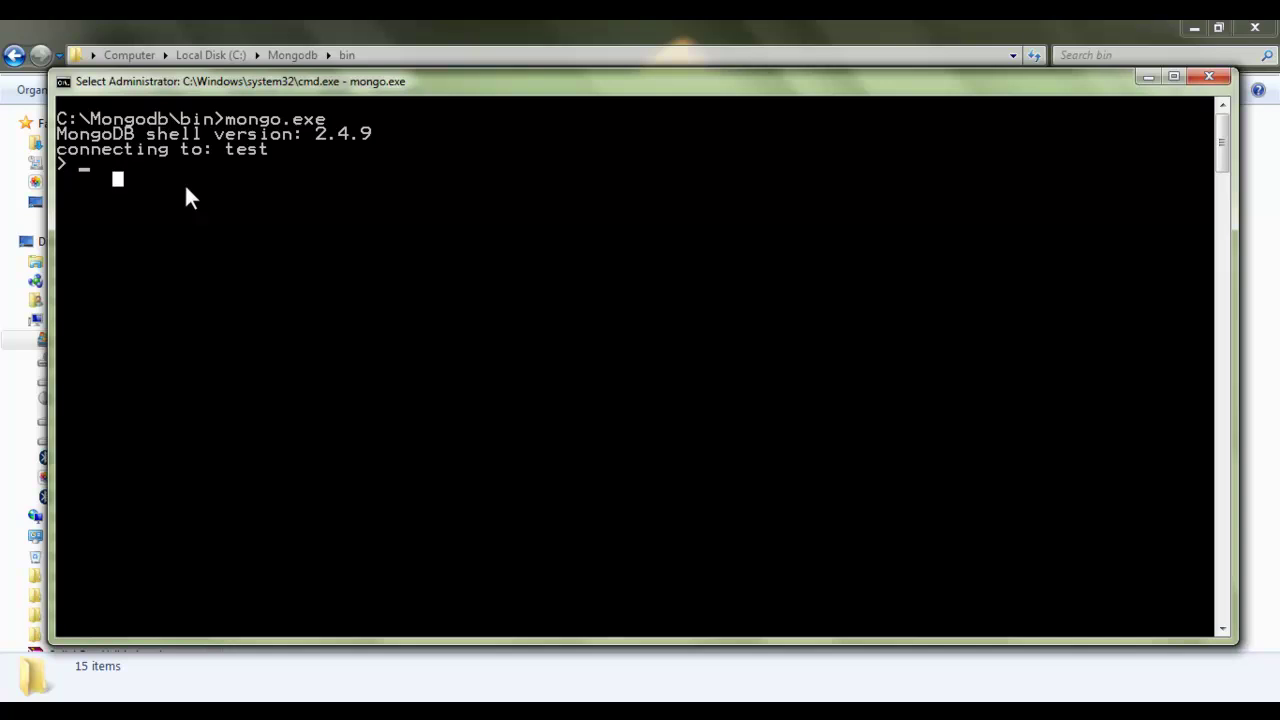
pyautogui.click(171, 176)
pyautogui.hotkey('ctrl', 'l')
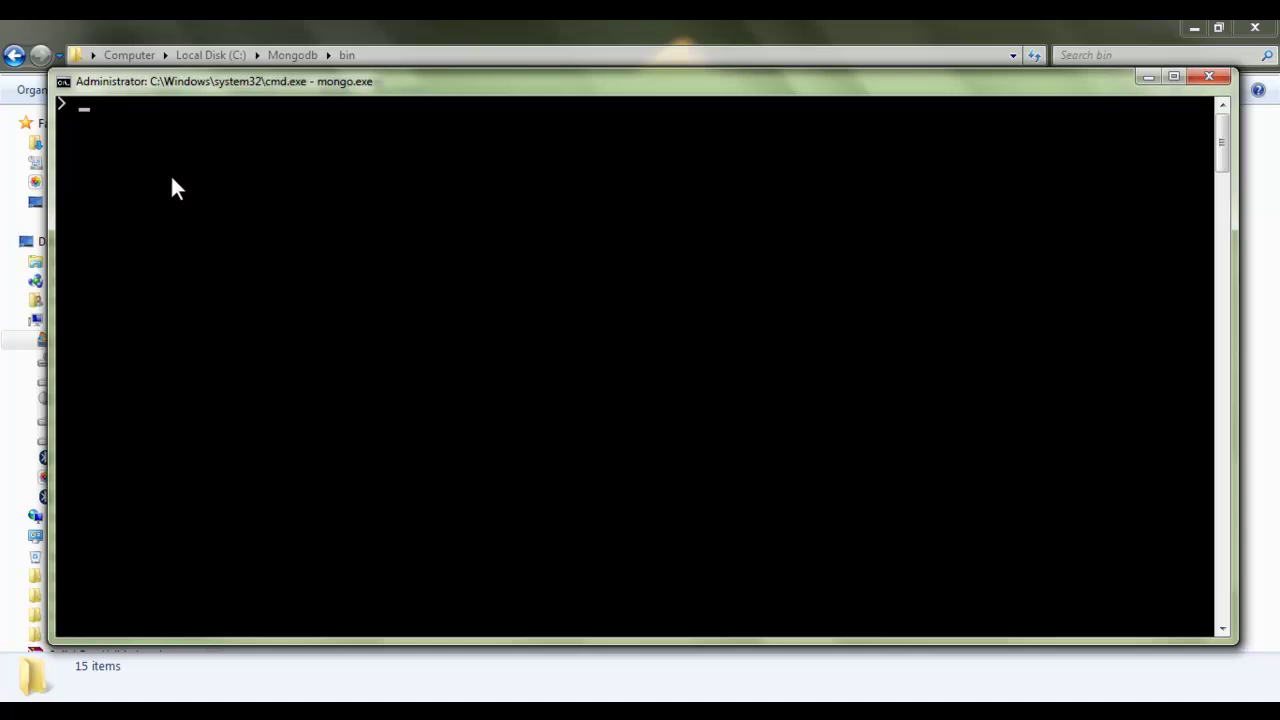
# Query the current database with "db;" and point out the returned name in the output.
pyautogui.write('db;')
pyautogui.press('Return')
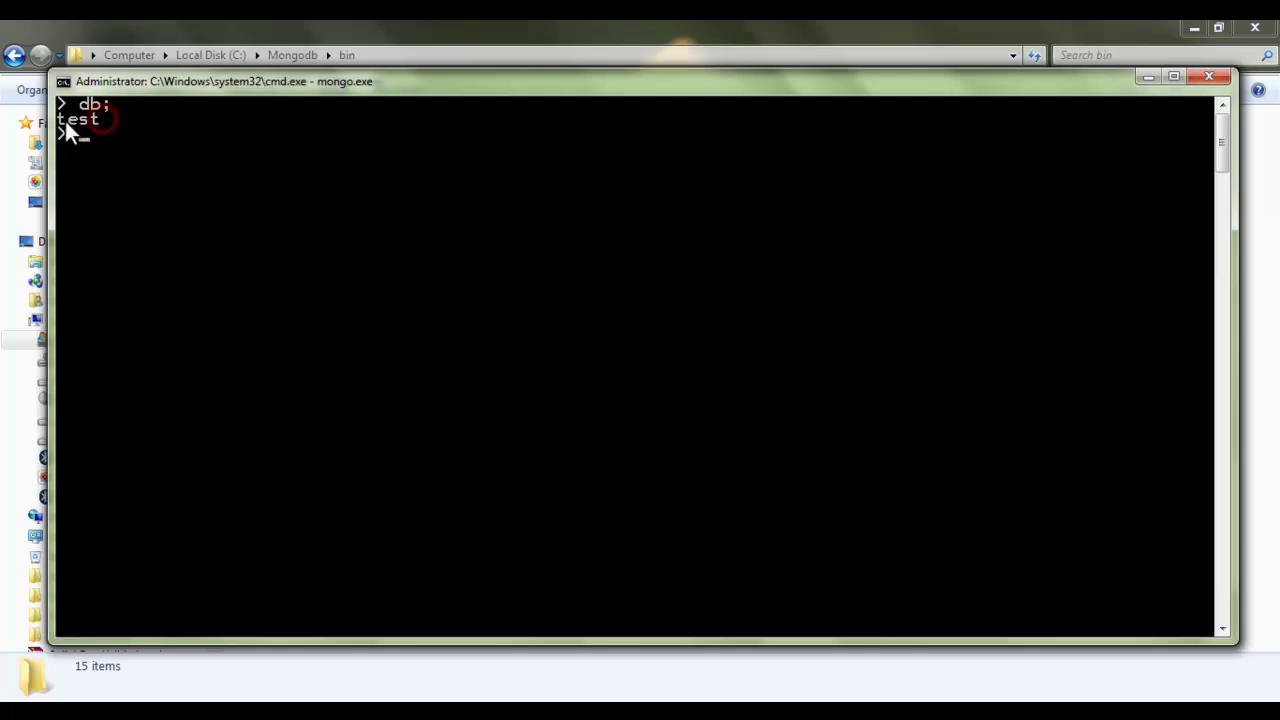
pyautogui.rightClick(100, 127)
pyautogui.click(103, 131)
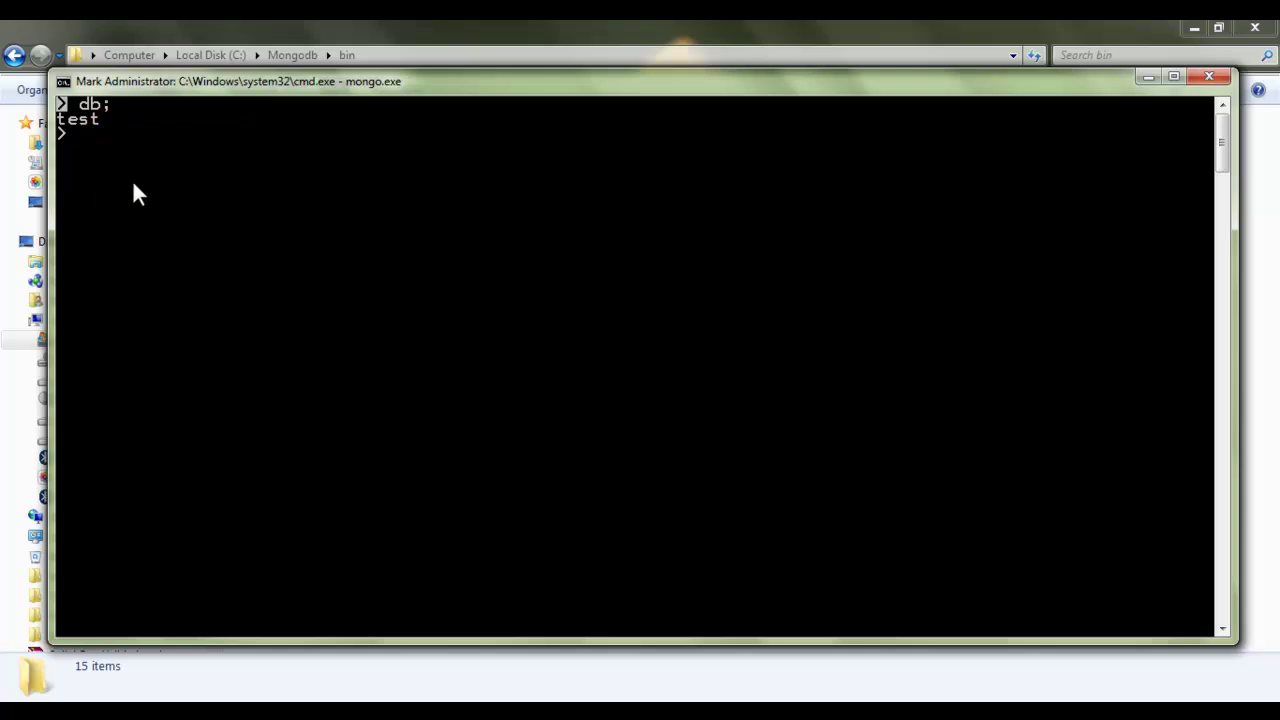
pyautogui.click(157, 157)
pyautogui.click(181, 135)
pyautogui.click(132, 123)
pyautogui.click(147, 137)
pyautogui.press('Escape')
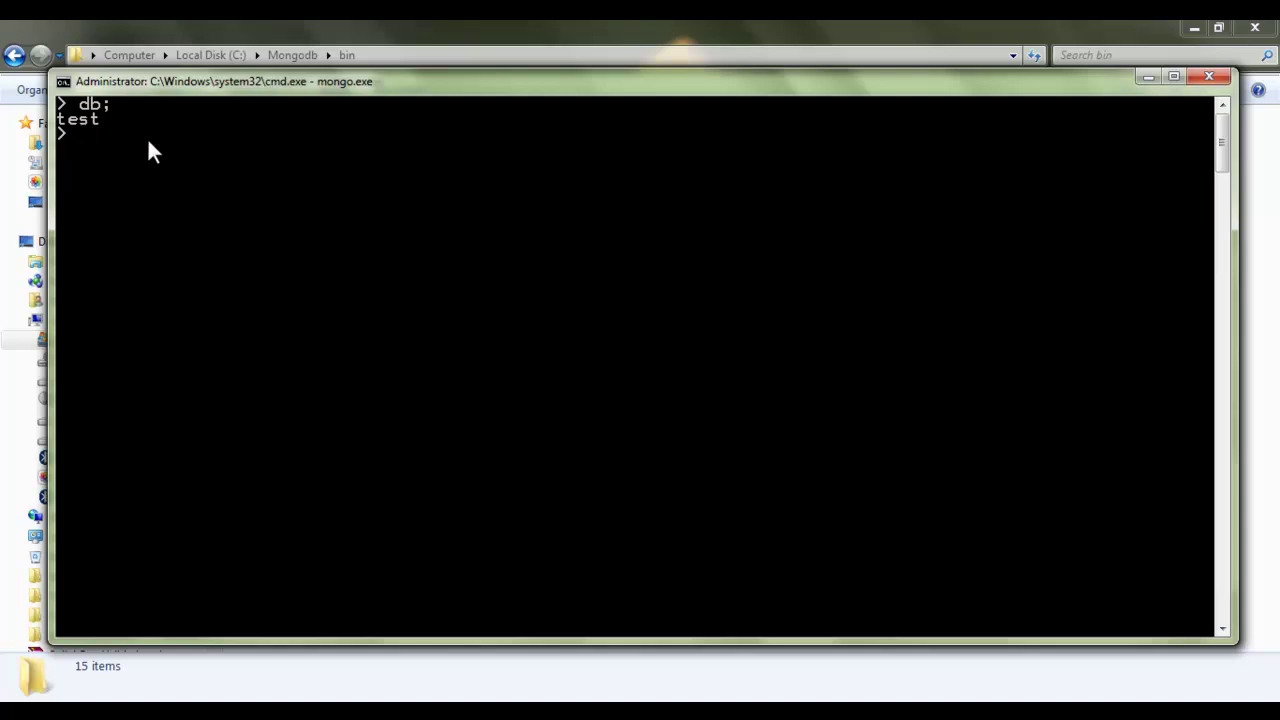
pyautogui.write('create database')
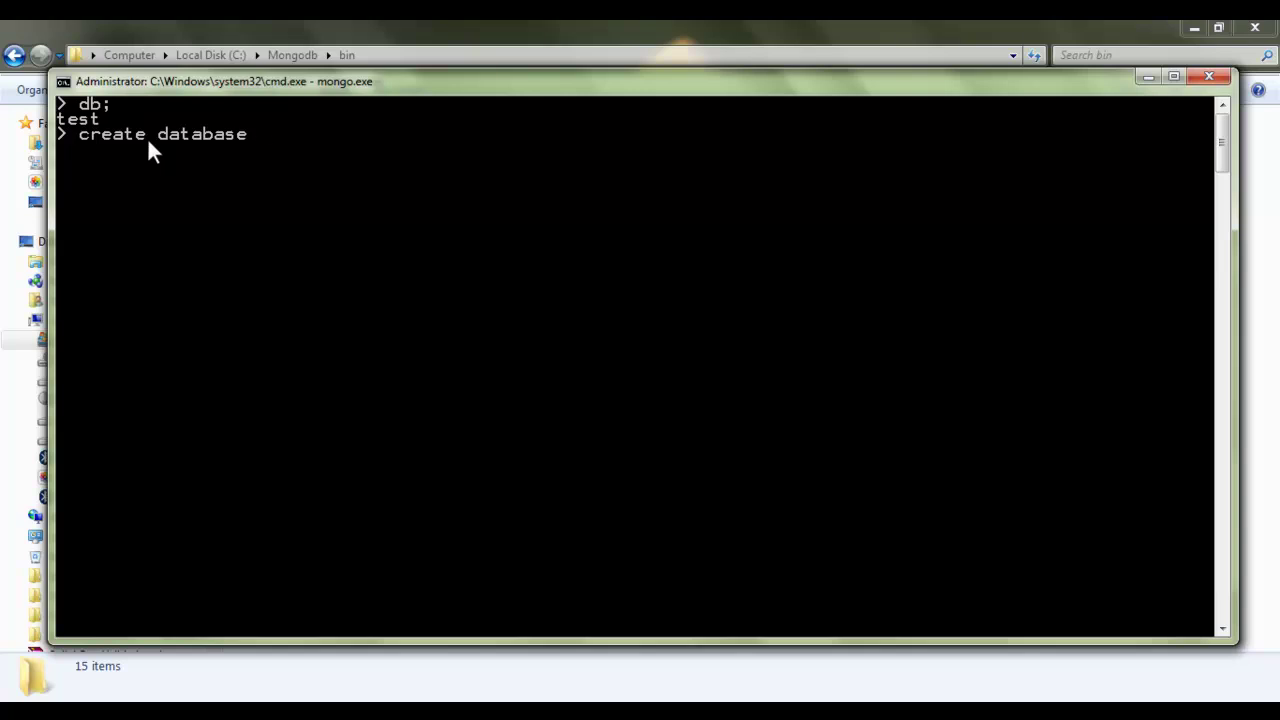
pyautogui.press('BackSpace')
pyautogui.press('BackSpace')
pyautogui.press('BackSpace')
pyautogui.press('BackSpace')
pyautogui.press('BackSpace')
pyautogui.press('BackSpace')
pyautogui.press('BackSpace')
pyautogui.press('BackSpace')
pyautogui.press('BackSpace')
pyautogui.press('BackSpace')
pyautogui.press('BackSpace')
pyautogui.press('BackSpace')
pyautogui.press('BackSpace')
pyautogui.press('BackSpace')
pyautogui.press('BackSpace')
pyautogui.press('BackSpace')
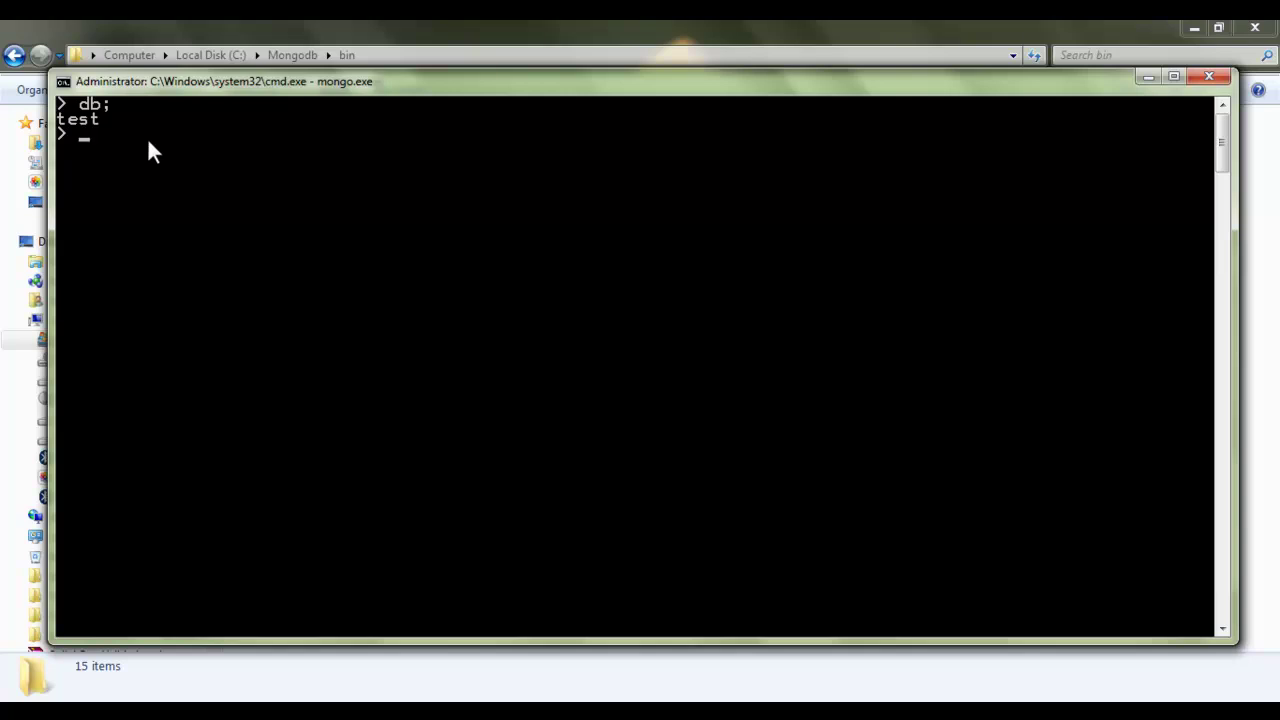
# Switch to the mydb database with "use mydb;" and highlight the shell's response line.
pyautogui.write('use mydb;')
pyautogui.press('Return')
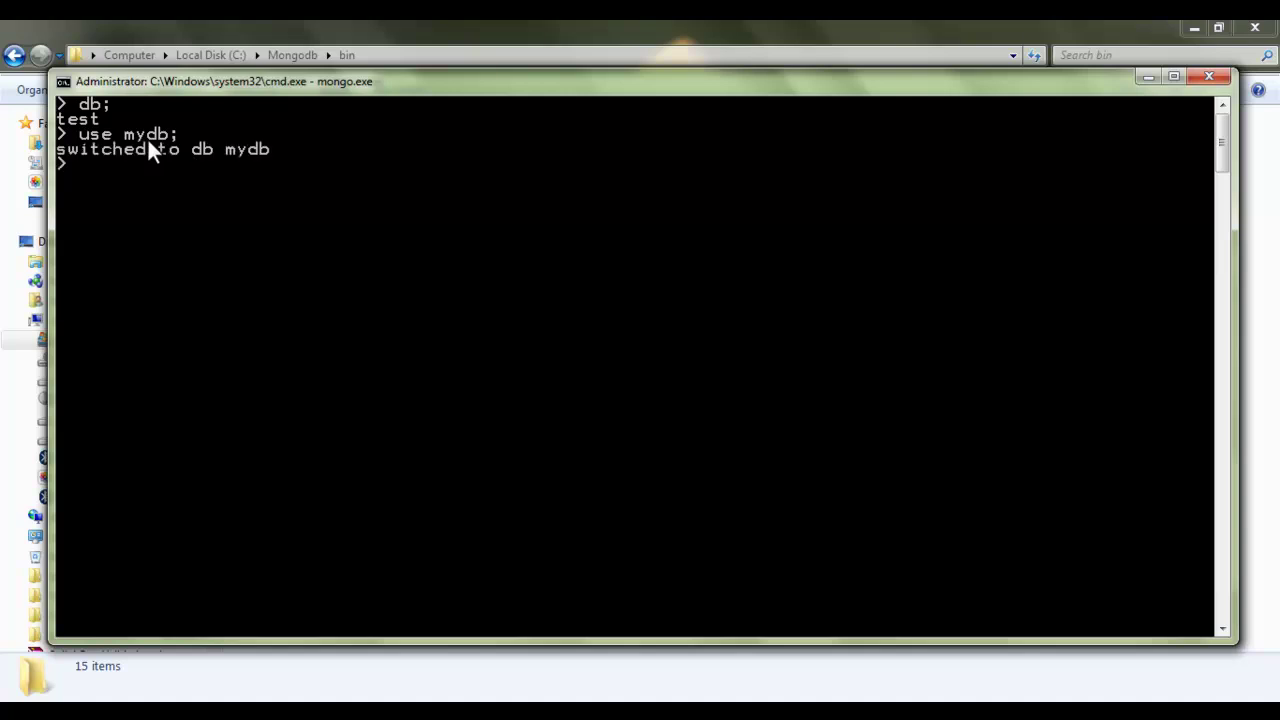
pyautogui.rightClick(268, 150)
pyautogui.click(290, 166)
pyautogui.moveTo(278, 150); pyautogui.dragTo(55, 149)
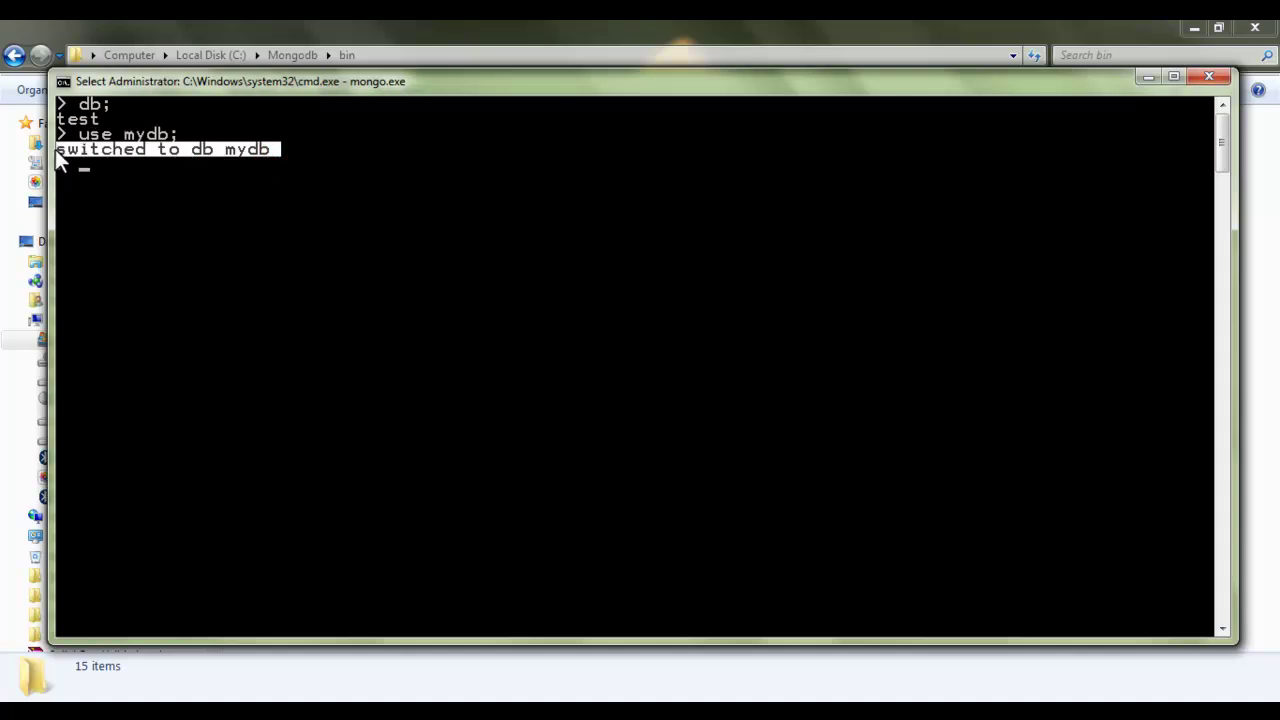
# Highlight the database name in the "use mydb;" command and clear the shell screen.
pyautogui.click(231, 149)
pyautogui.click(181, 133)
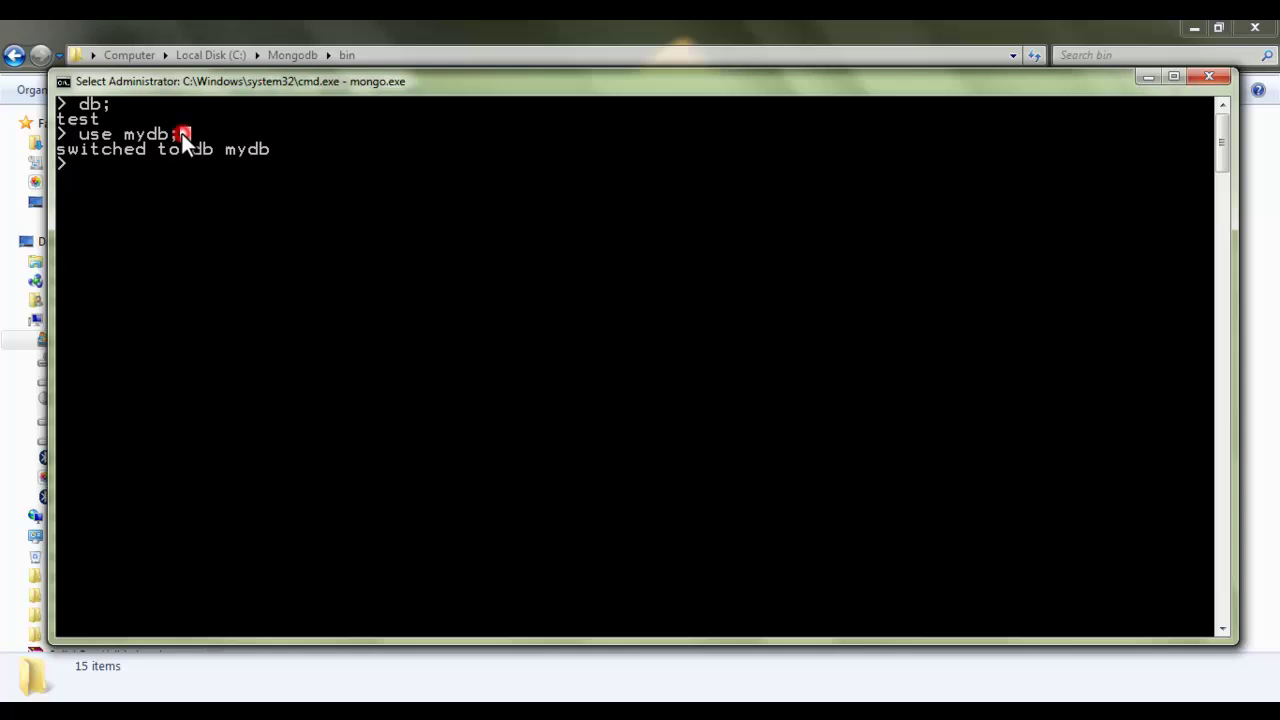
pyautogui.click(95, 136)
pyautogui.moveTo(122, 136); pyautogui.dragTo(164, 136)
pyautogui.click(134, 162)
pyautogui.press('Escape')
pyautogui.hotkey('ctrl', 'l')
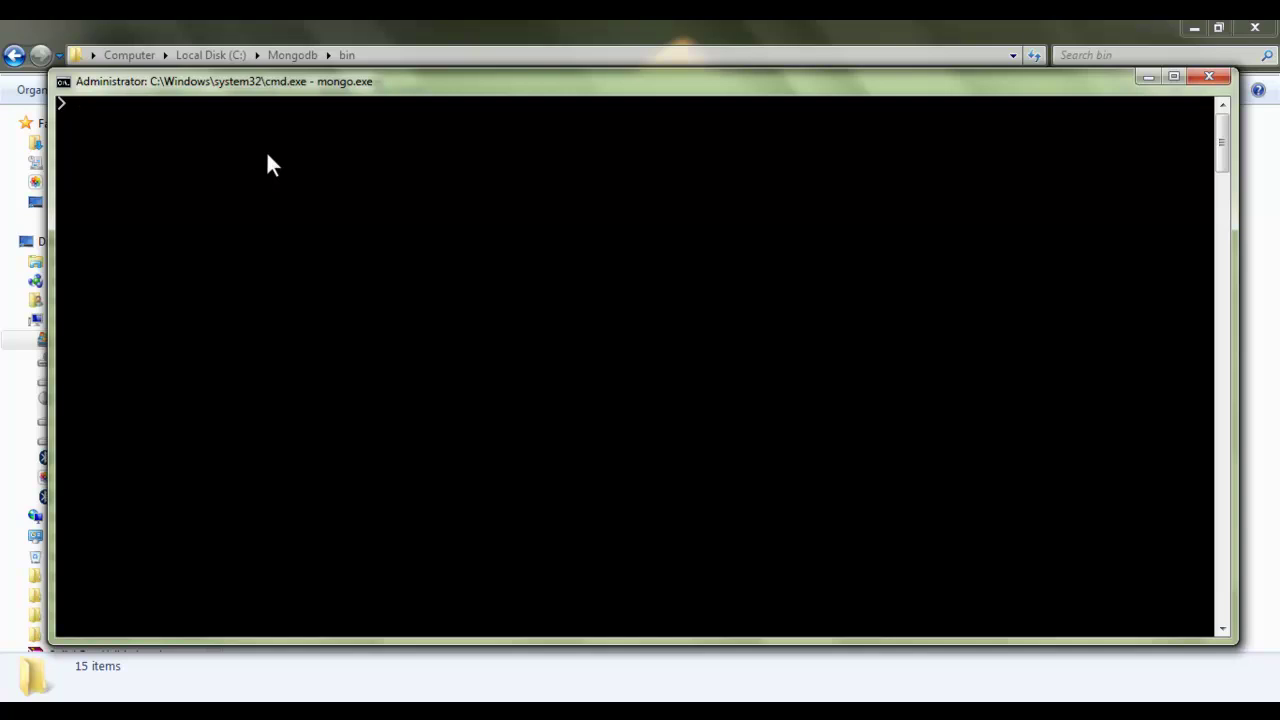